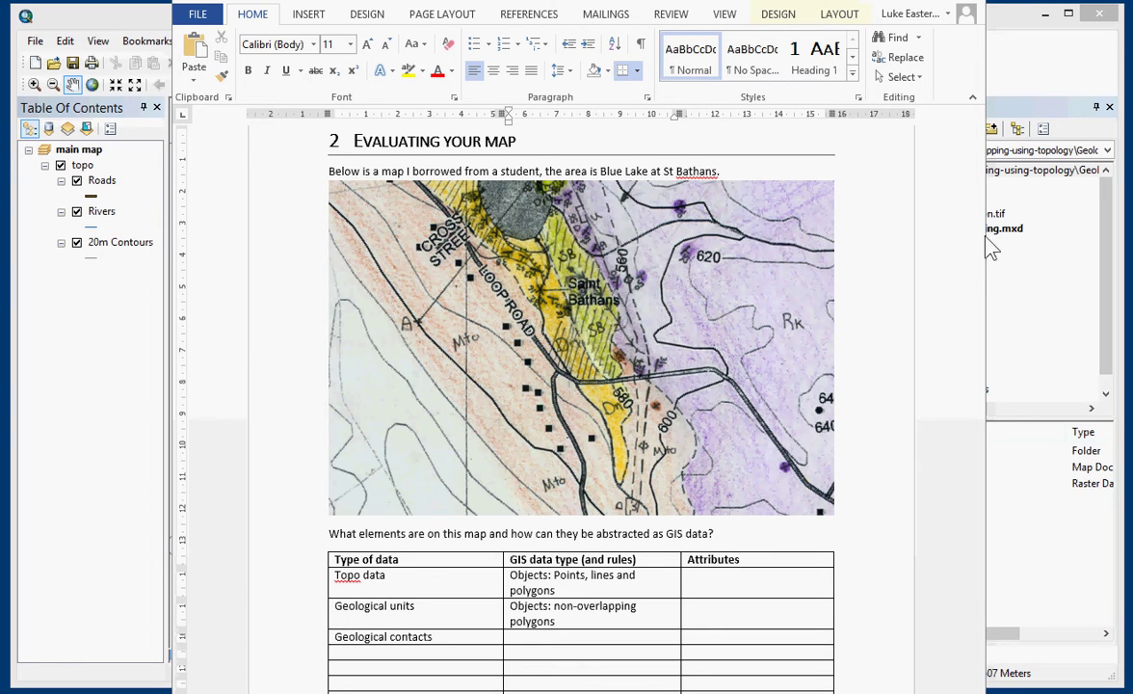
# In ArcMap's Catalog, expand GIS data.gdb to list topo_data, select OUGeology1.ttf, then return to Word.
pyautogui.click(1002, 34)
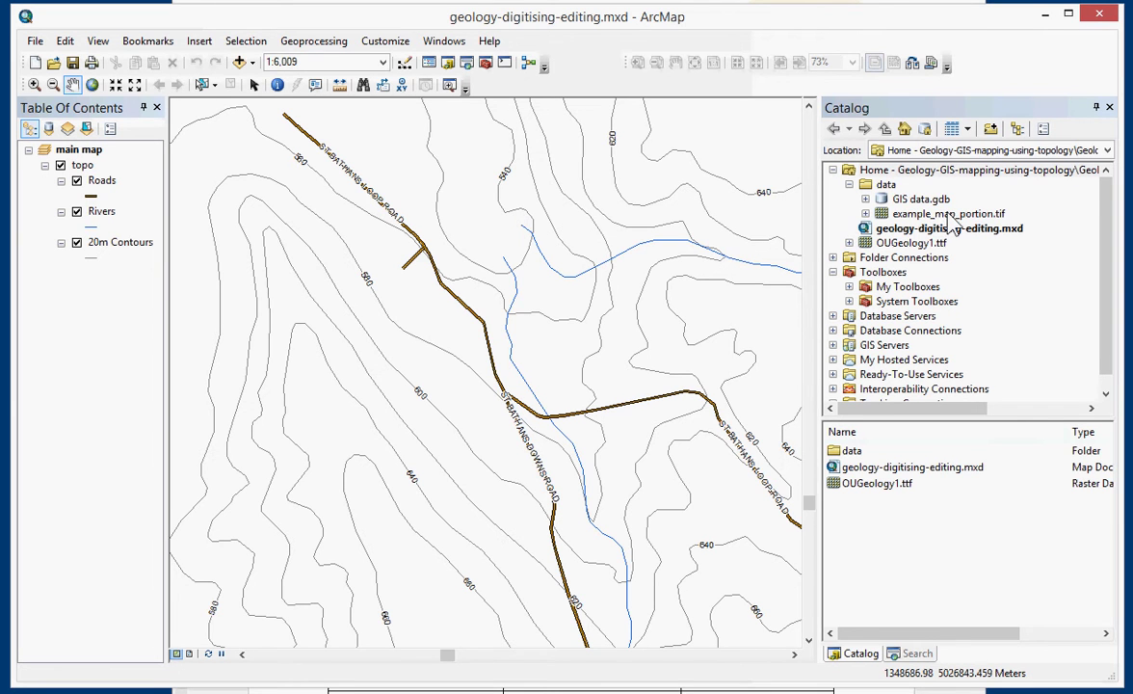
pyautogui.click(882, 199)
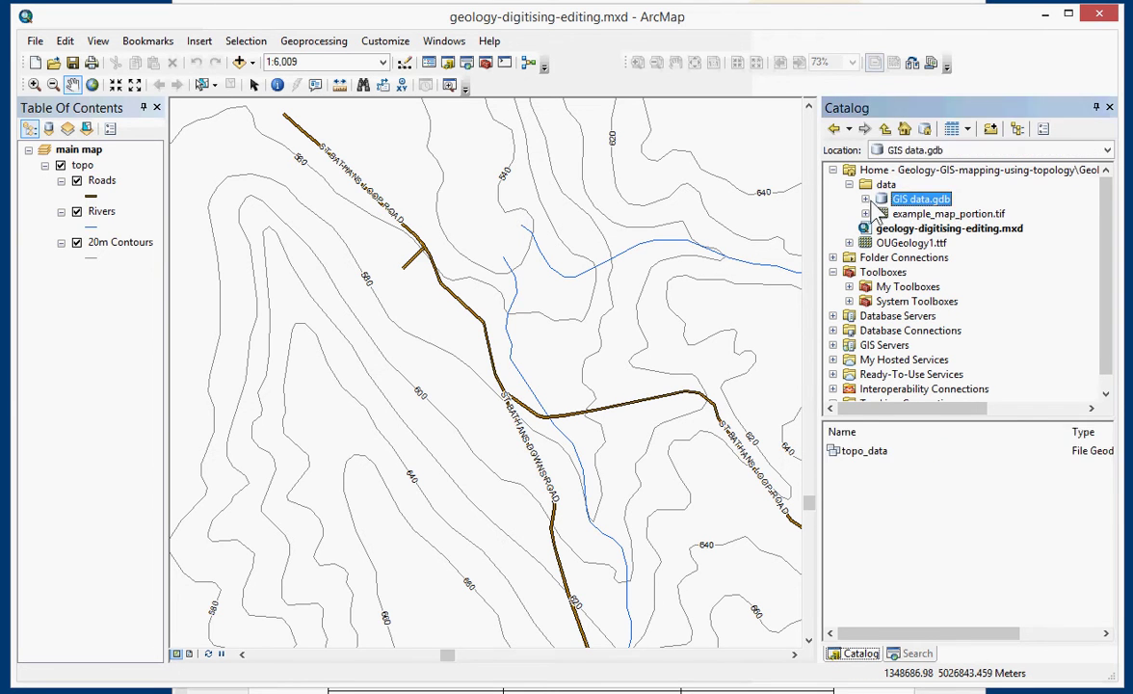
pyautogui.click(865, 199)
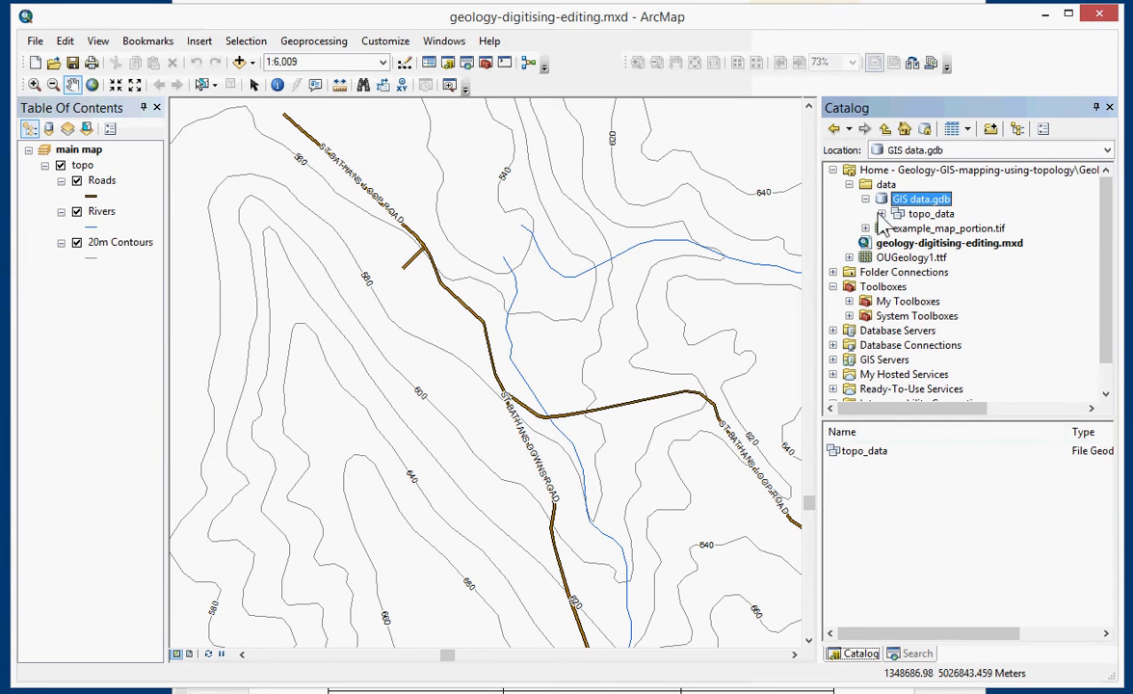
pyautogui.click(882, 213)
pyautogui.click(882, 214)
pyautogui.click(919, 259)
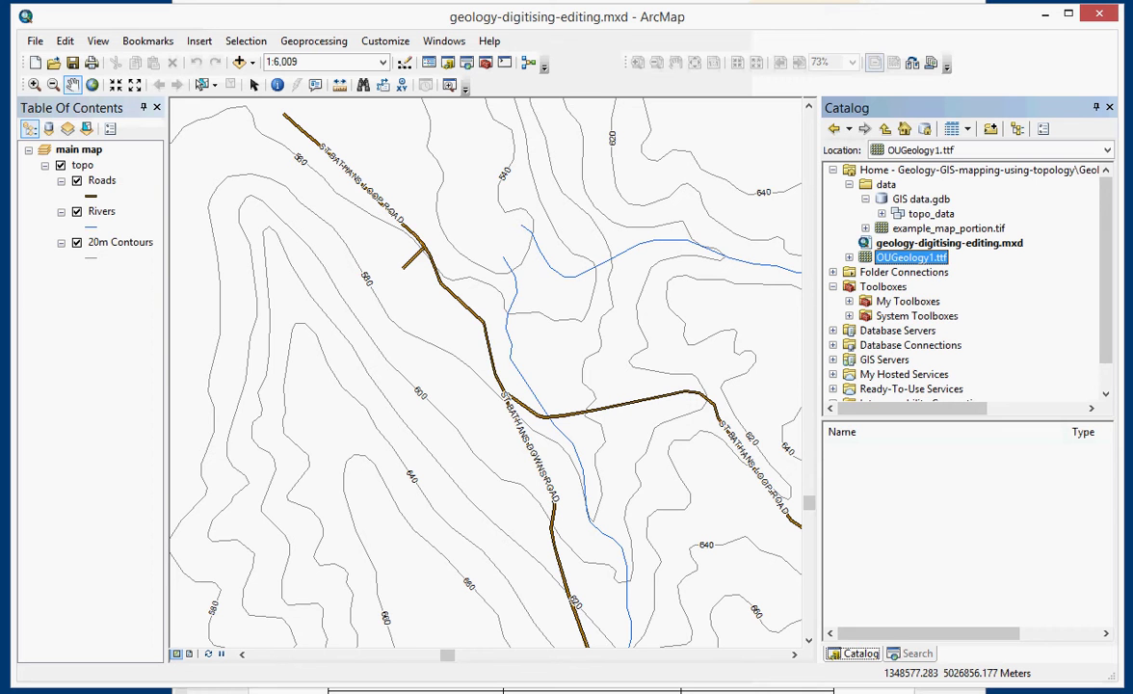
pyautogui.hotkey('alt', 'Tab')
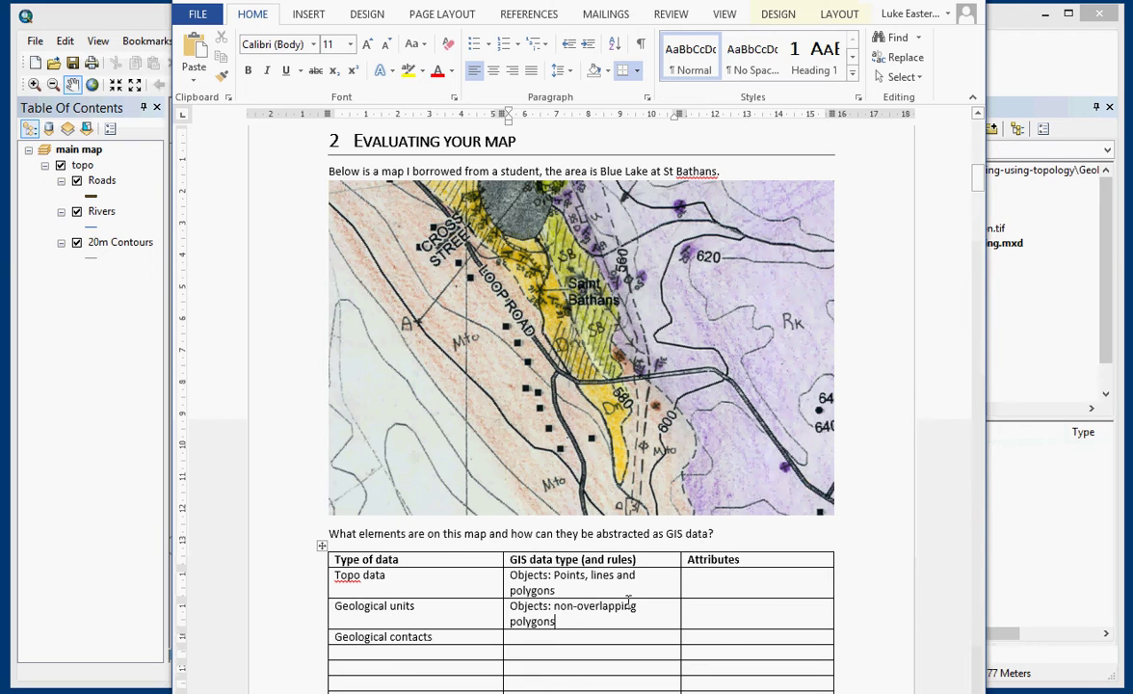
pyautogui.click(705, 576)
pyautogui.scroll(-1, 611, 605)
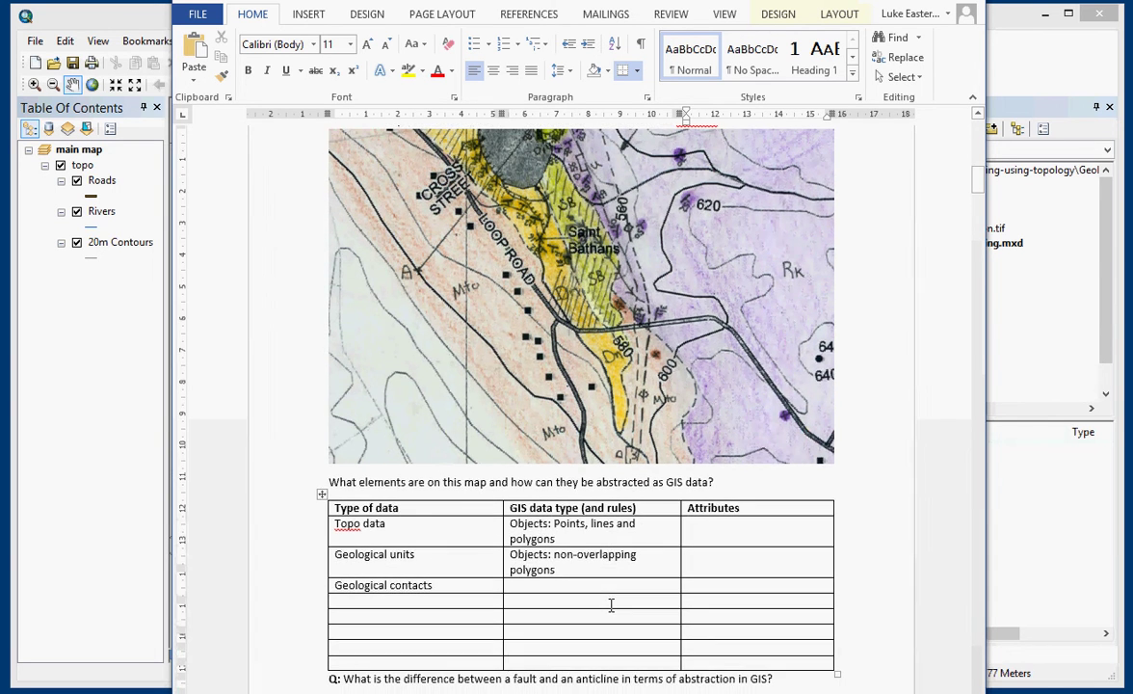
pyautogui.scroll(1, 611, 605)
pyautogui.scroll(-1, 611, 605)
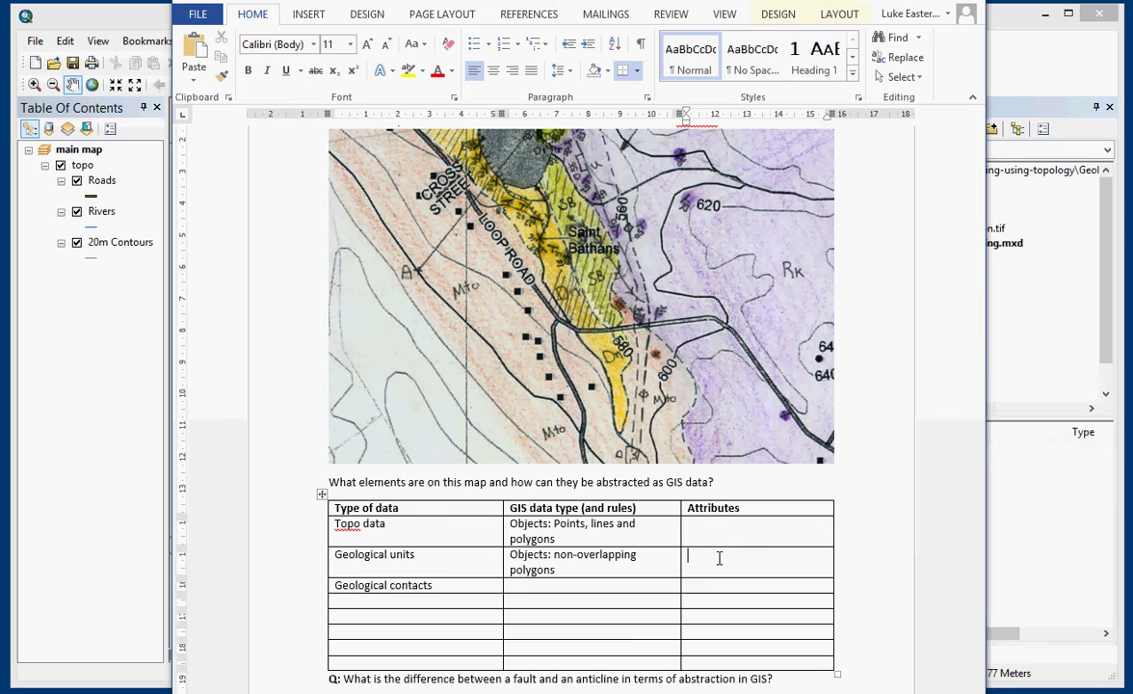
# Append '. No gaps' to the Geological units rule and enter 'Unit code' as its attribute.
pyautogui.click(582, 569)
pyautogui.write('. No gaps')
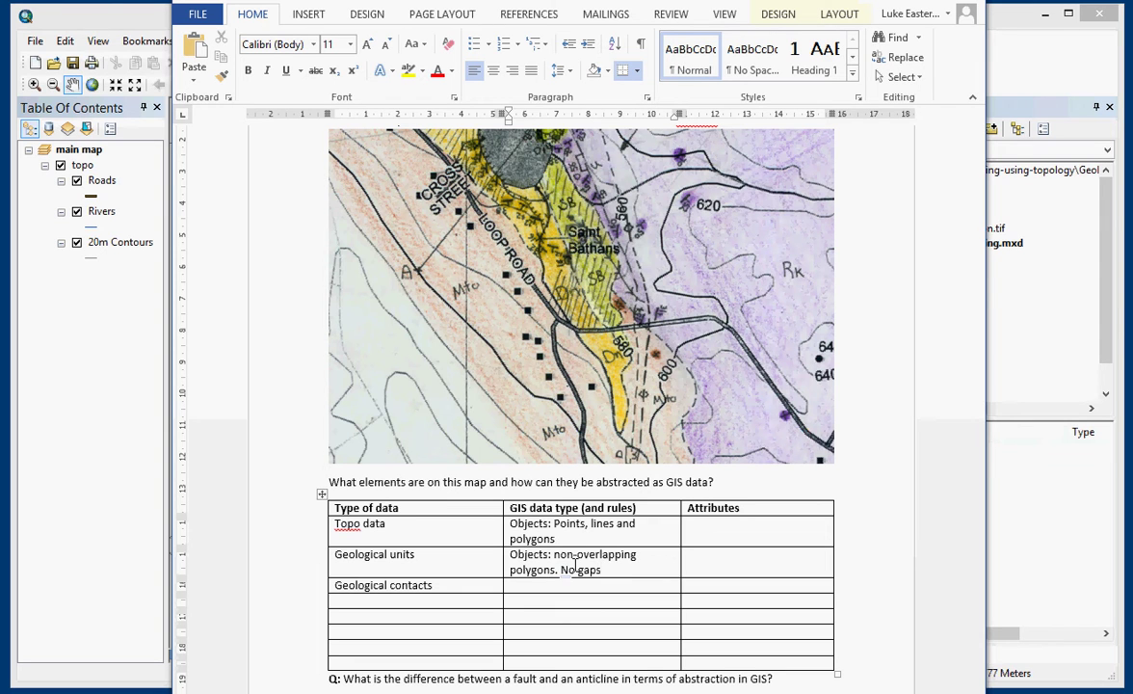
pyautogui.click(716, 561)
pyautogui.write('Unit code')
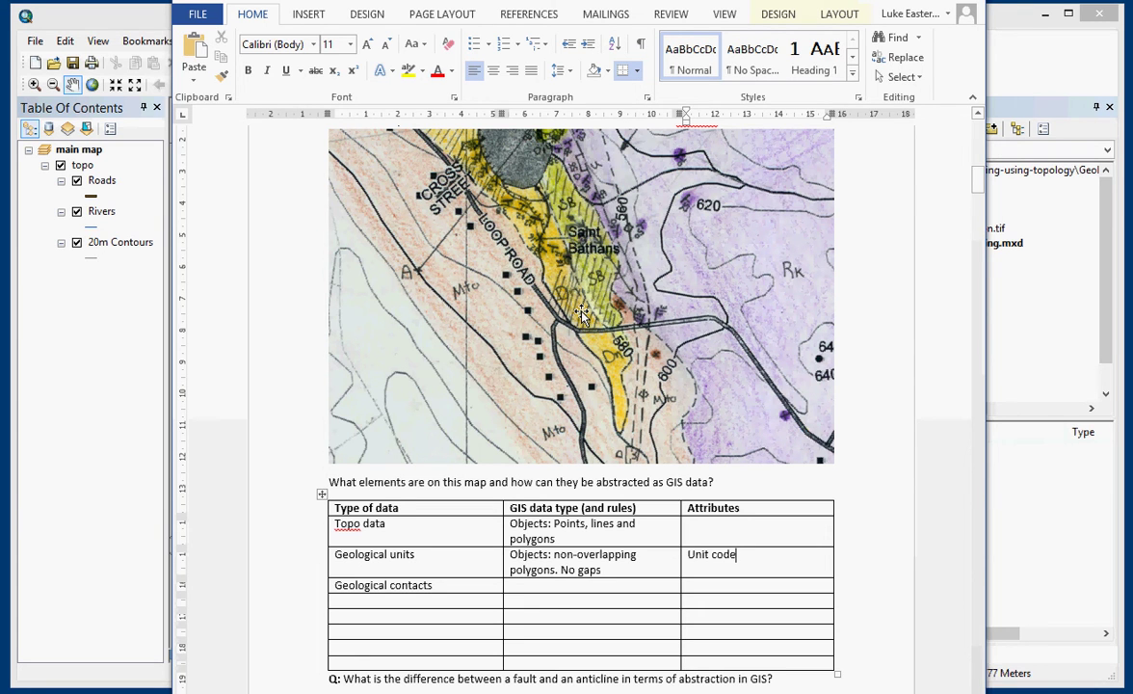
# Describe geological contacts as 'Objects: lines should not have gaps. No overhangs' with attribute 'Accuracy'.
pyautogui.click(543, 584)
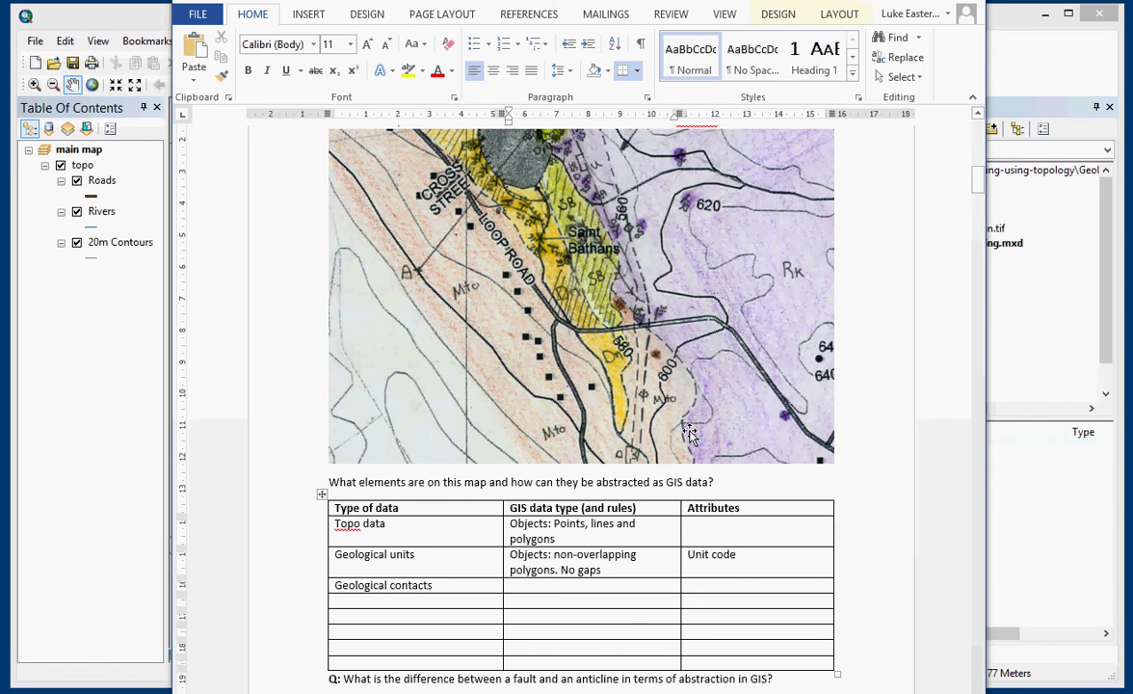
pyautogui.write('Objects')
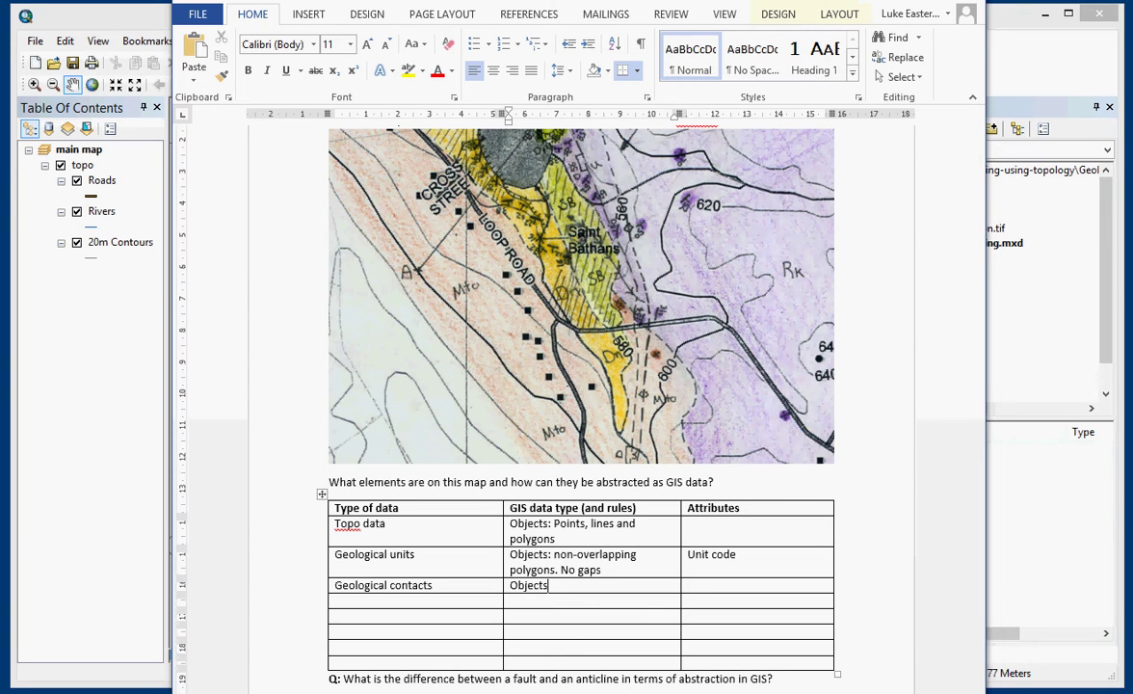
pyautogui.write(': lines')
pyautogui.write('should not have gap')
pyautogui.press('BackSpace')
pyautogui.write('s')
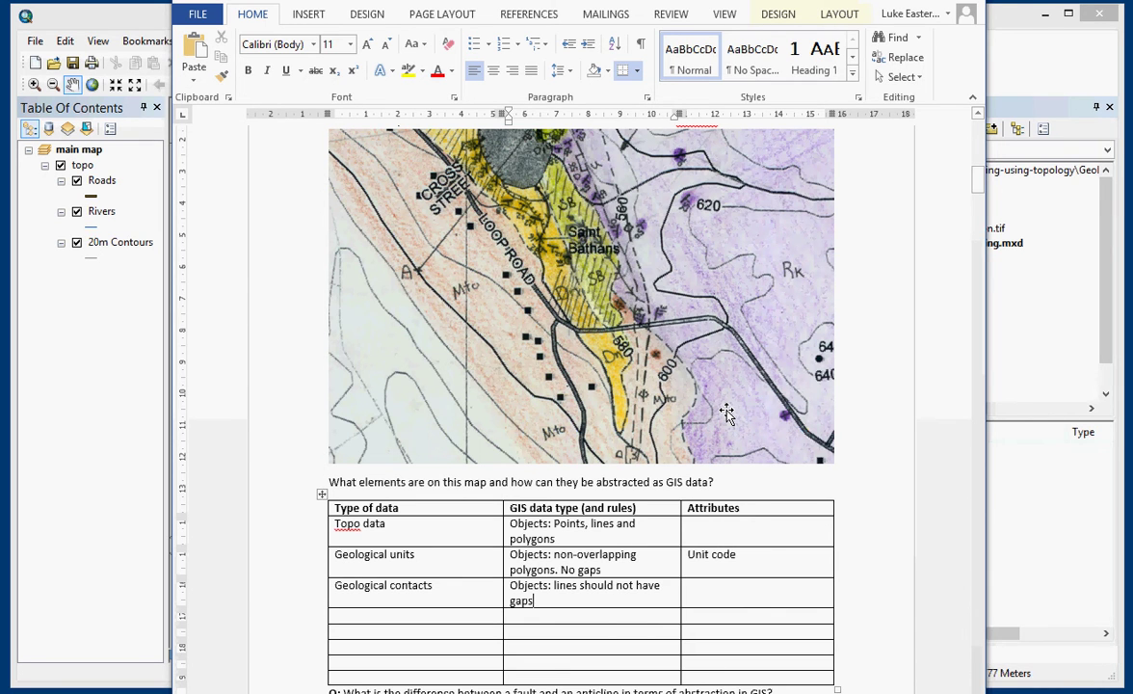
pyautogui.write('. No o verhangs')
pyautogui.click(725, 584)
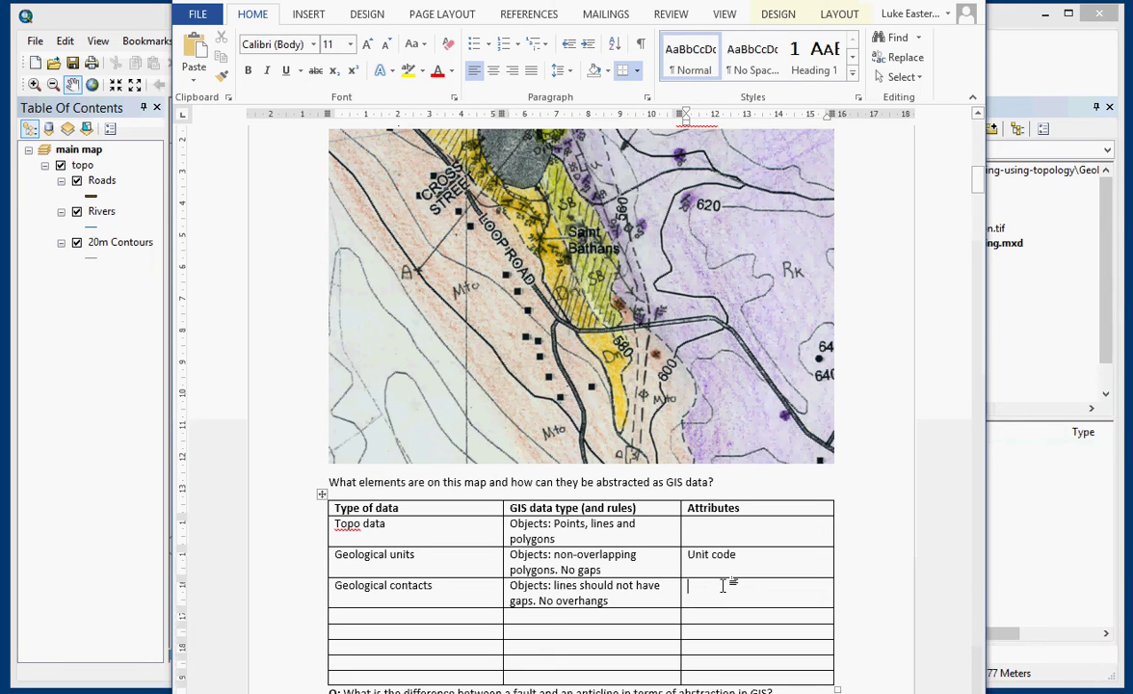
pyautogui.write('Accuracy')
# Add a Fault row with GIS data type 'Line with a direction'.
pyautogui.click(416, 614)
pyautogui.write('Fault')
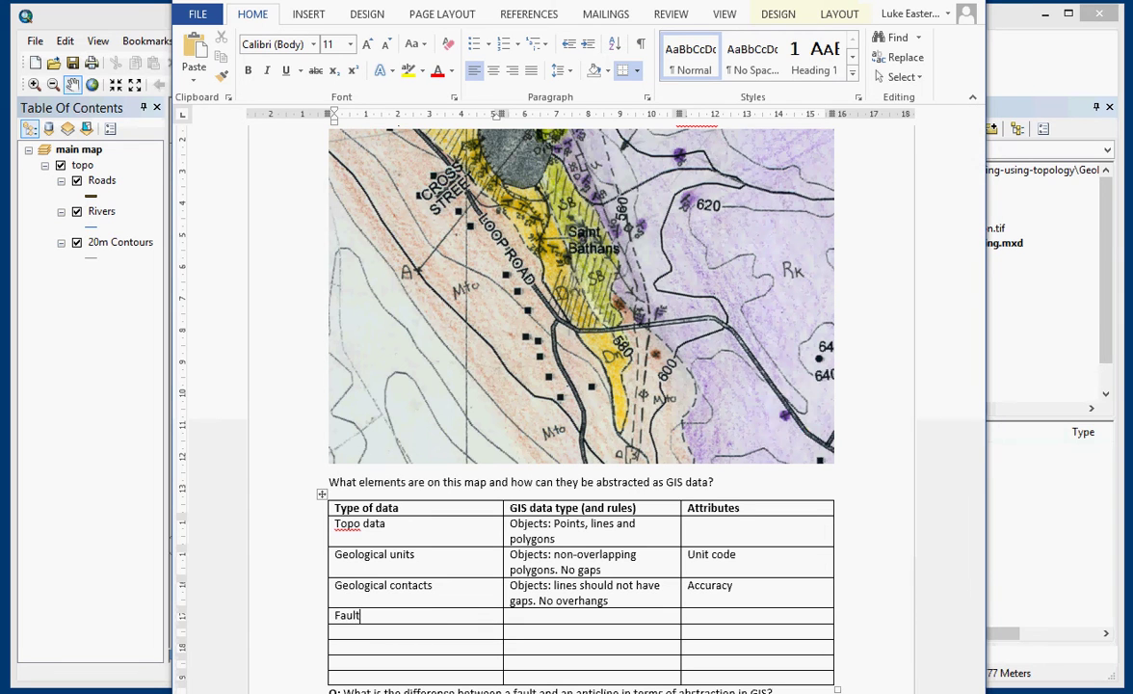
pyautogui.click(566, 613)
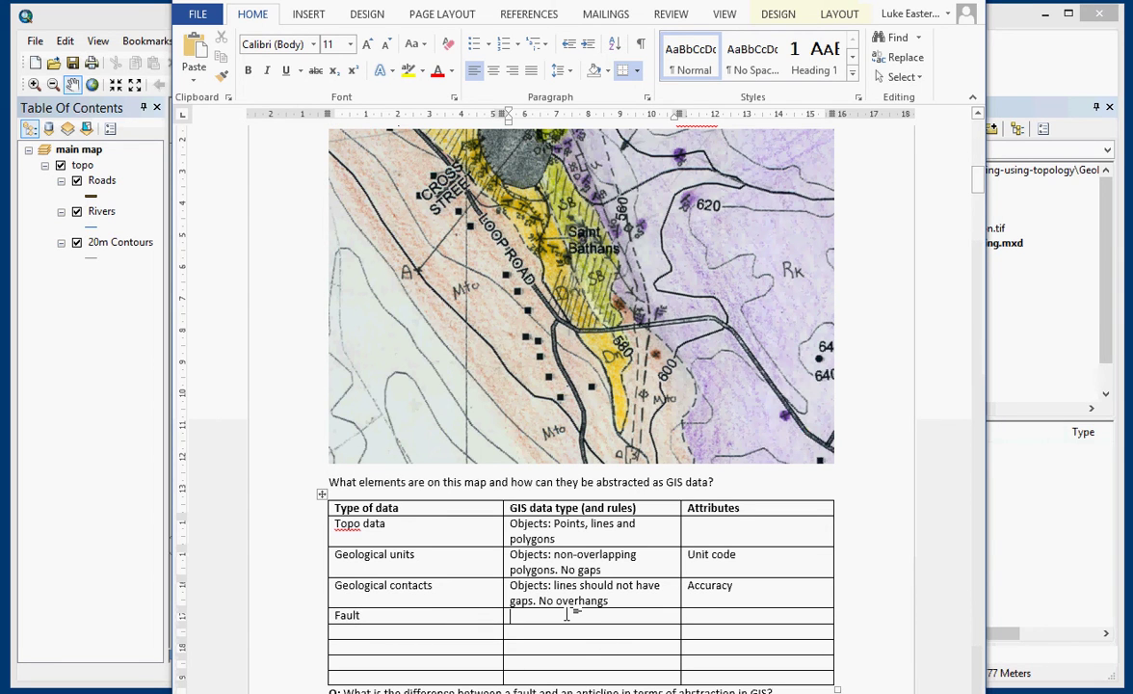
pyautogui.write('Line')
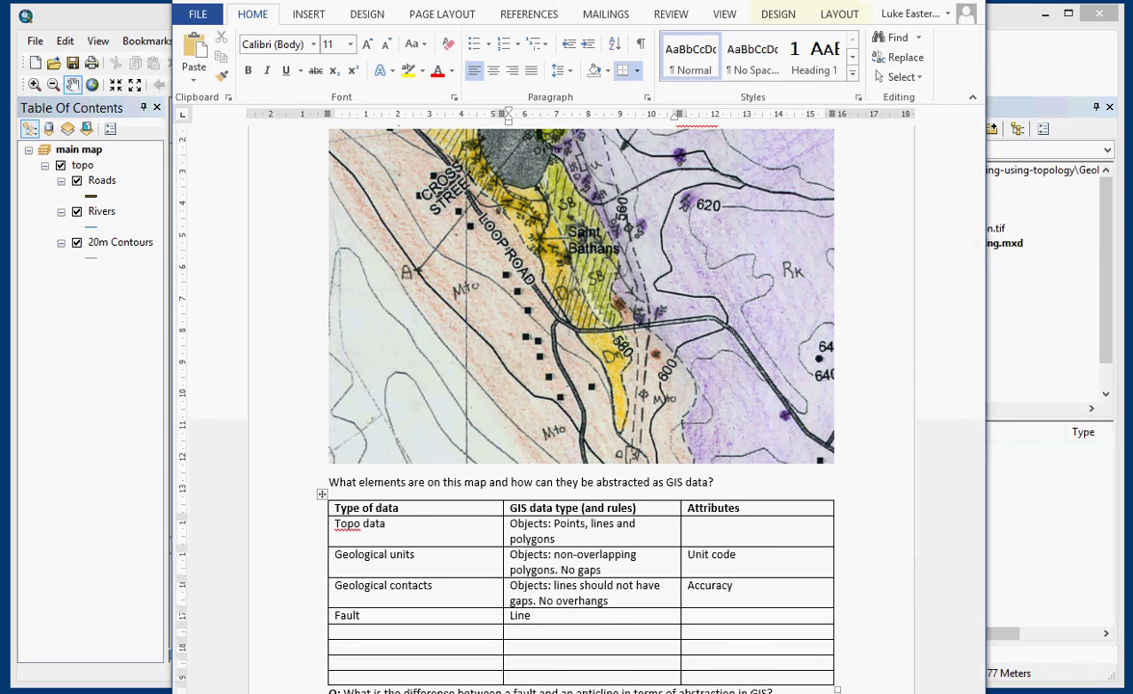
pyautogui.write('with a direction')
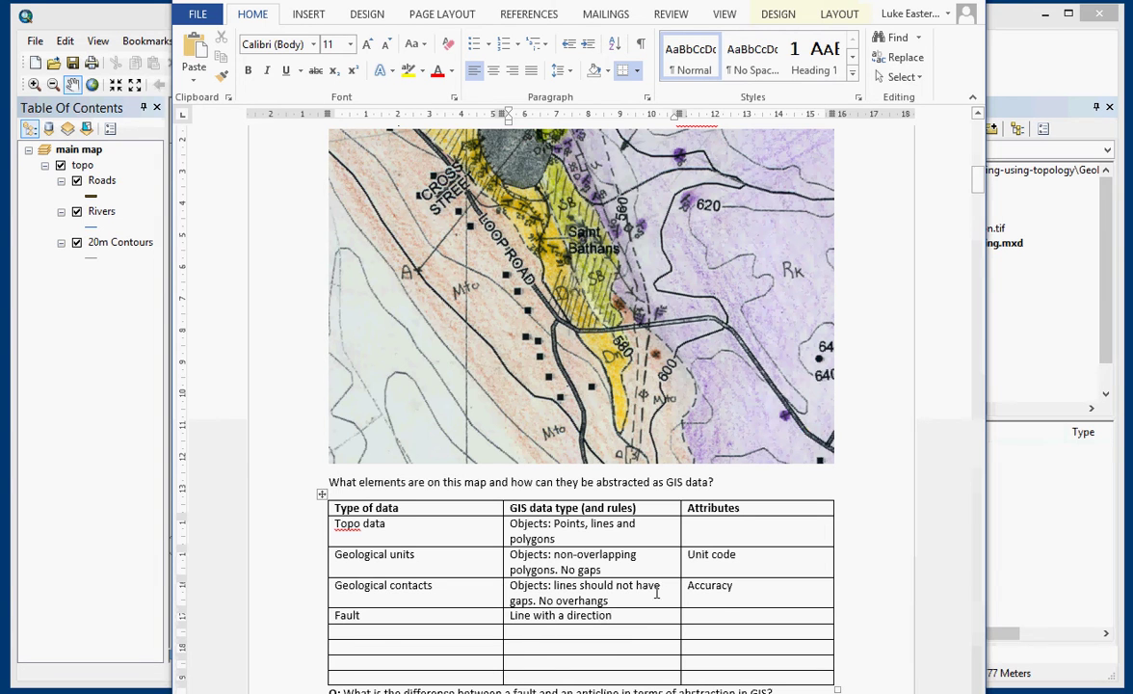
# Enter 'Dip' as the Fault row's attribute.
pyautogui.click(734, 615)
pyautogui.click(724, 617)
pyautogui.write('f')
pyautogui.press('BackSpace')
pyautogui.write('dip')
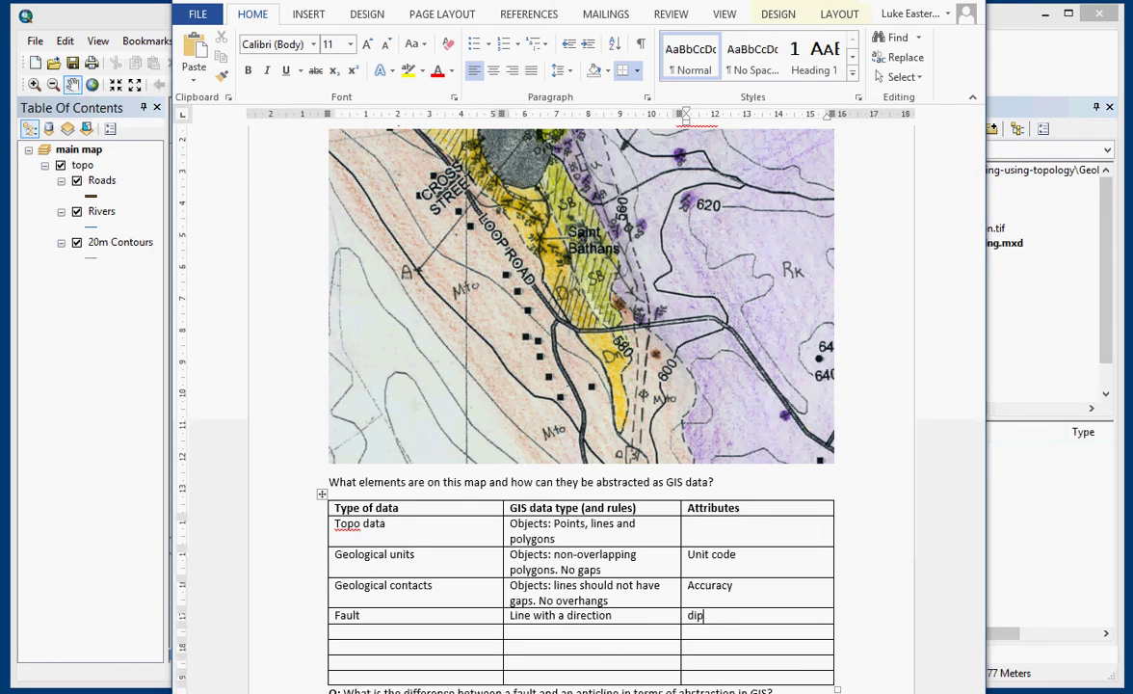
pyautogui.write('/dip zi')
pyautogui.press('BackSpace')
pyautogui.press('BackSpace')
pyautogui.write('az')
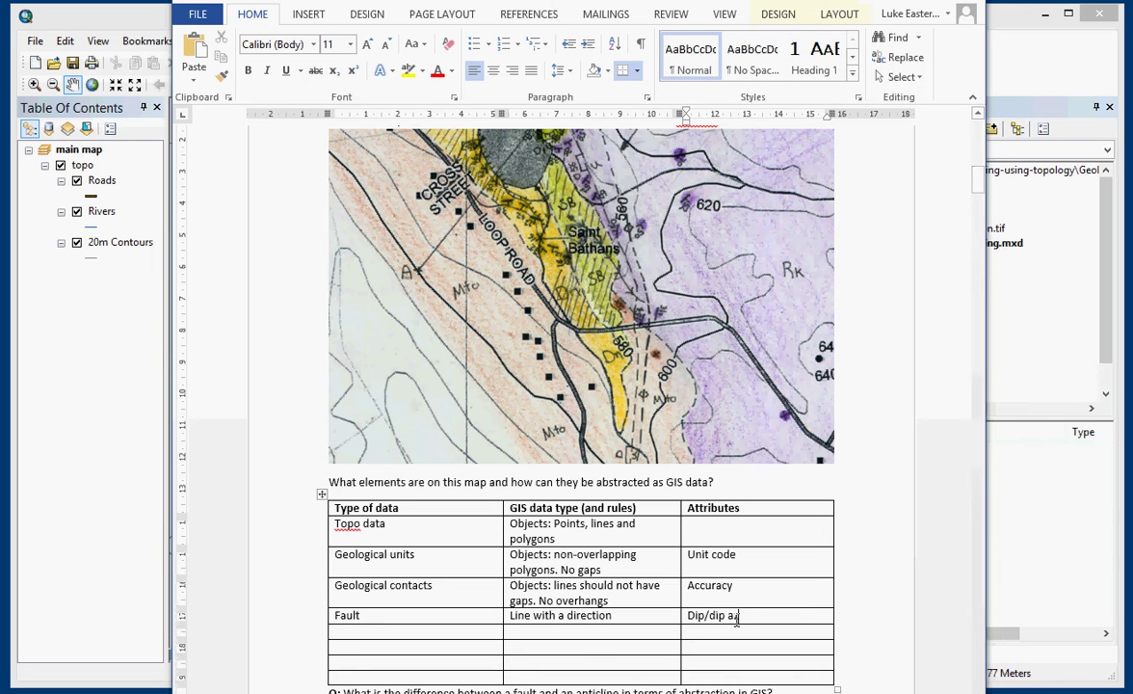
pyautogui.moveTo(740, 616); pyautogui.dragTo(705, 616)
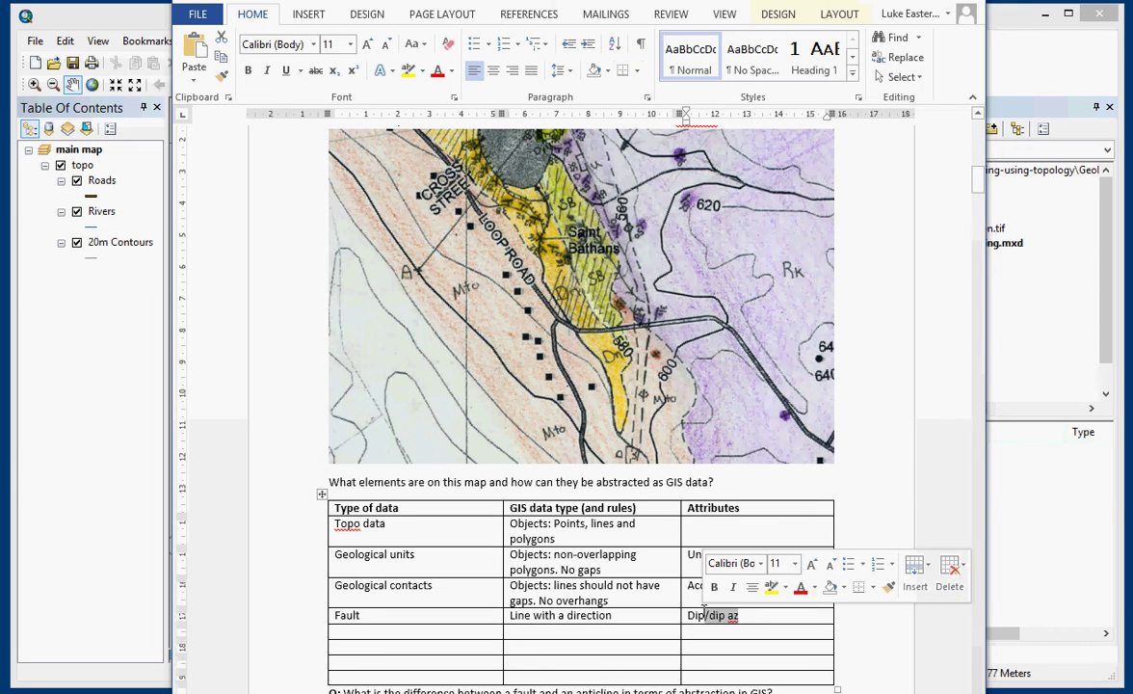
pyautogui.press('BackSpace')
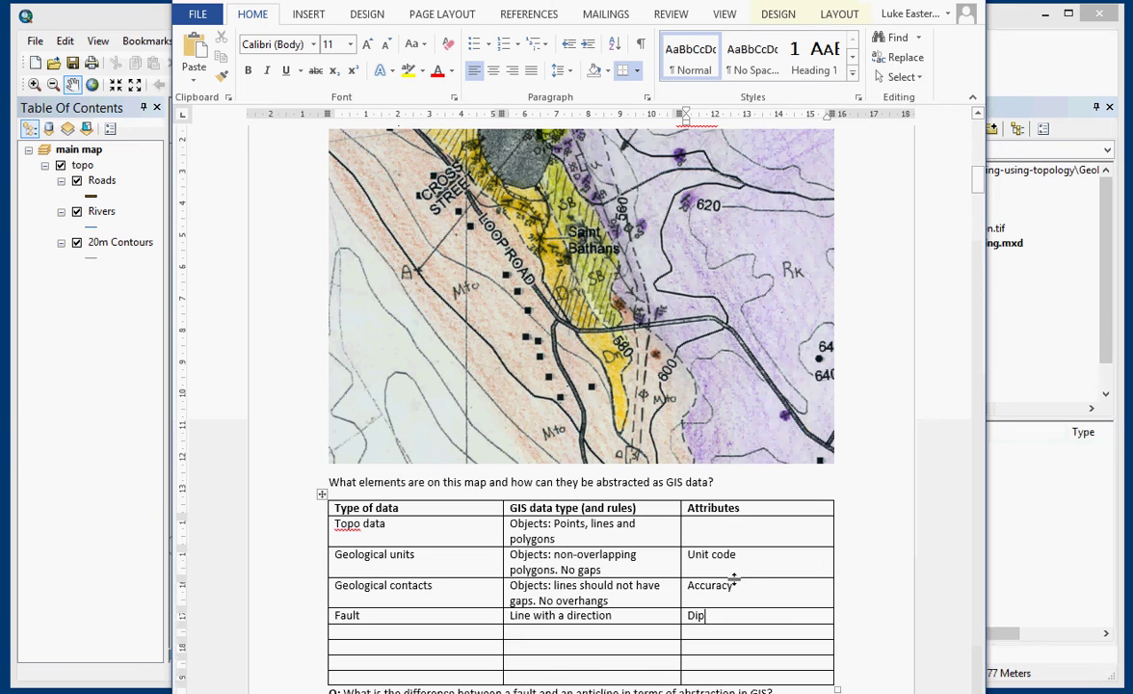
# Add an Anticline row with 'Line' as its GIS data type, then switch back to ArcMap.
pyautogui.click(429, 636)
pyautogui.write('Anticline')
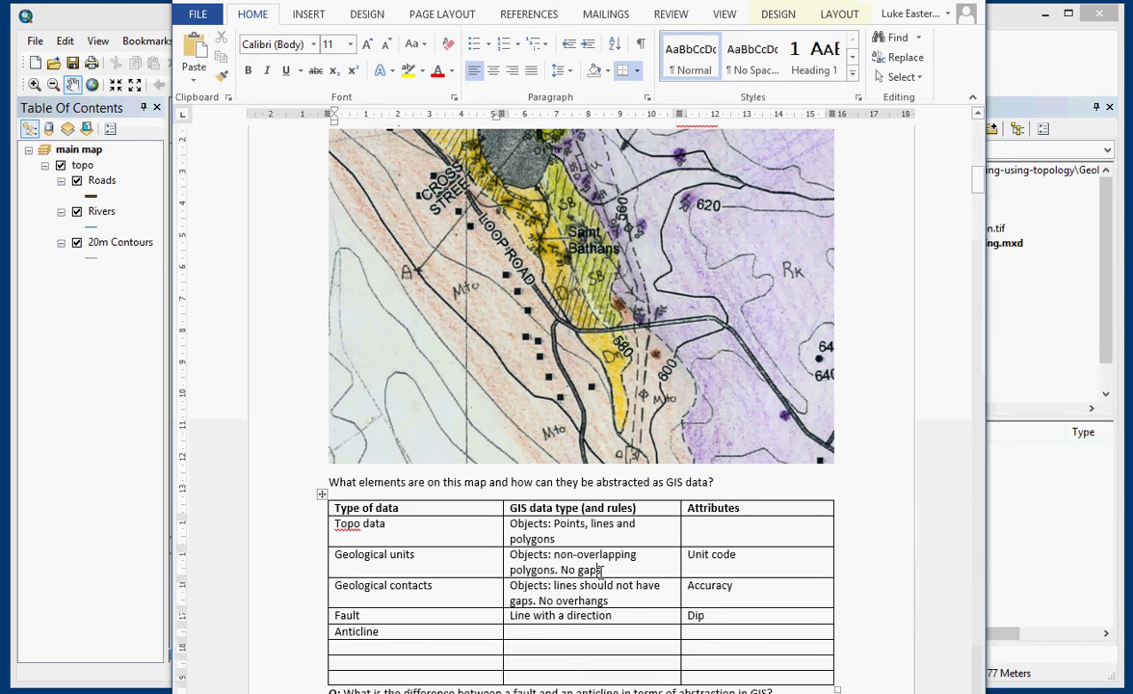
pyautogui.scroll(-1, 633, 604)
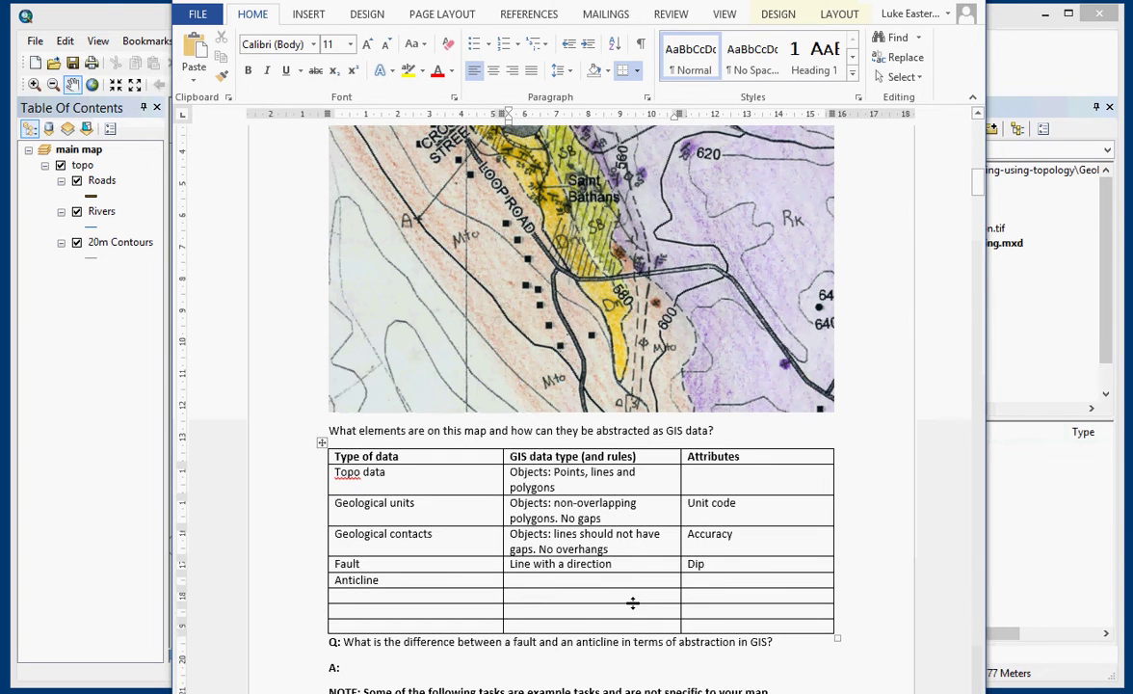
pyautogui.scroll(-1, 633, 603)
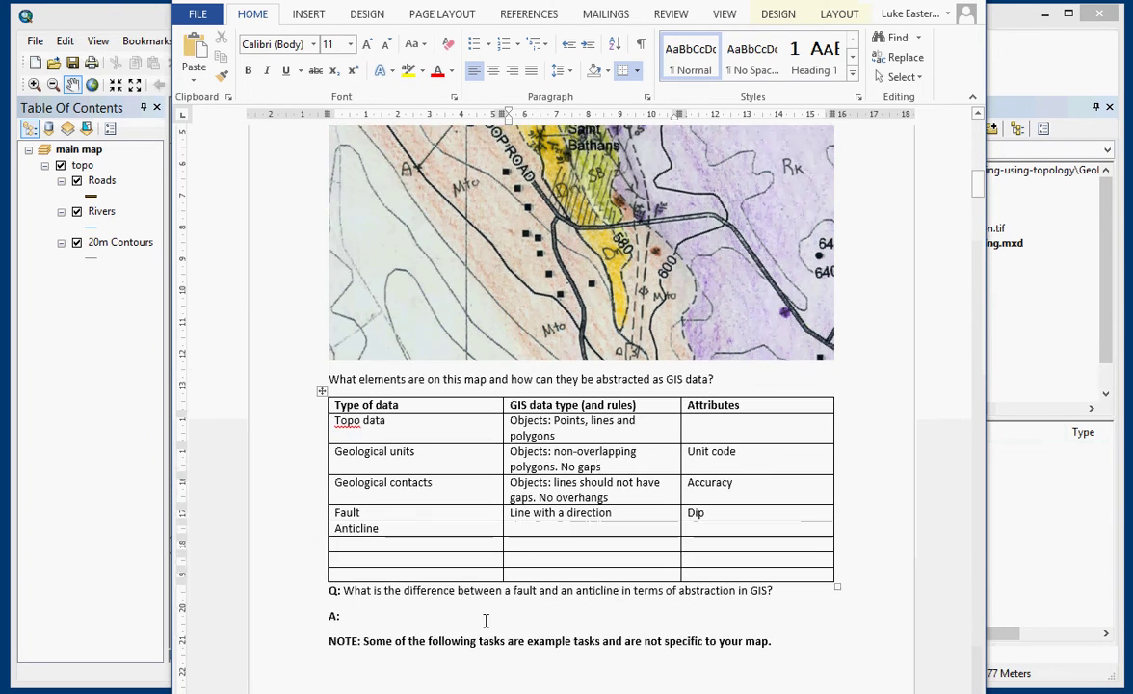
pyautogui.click(472, 615)
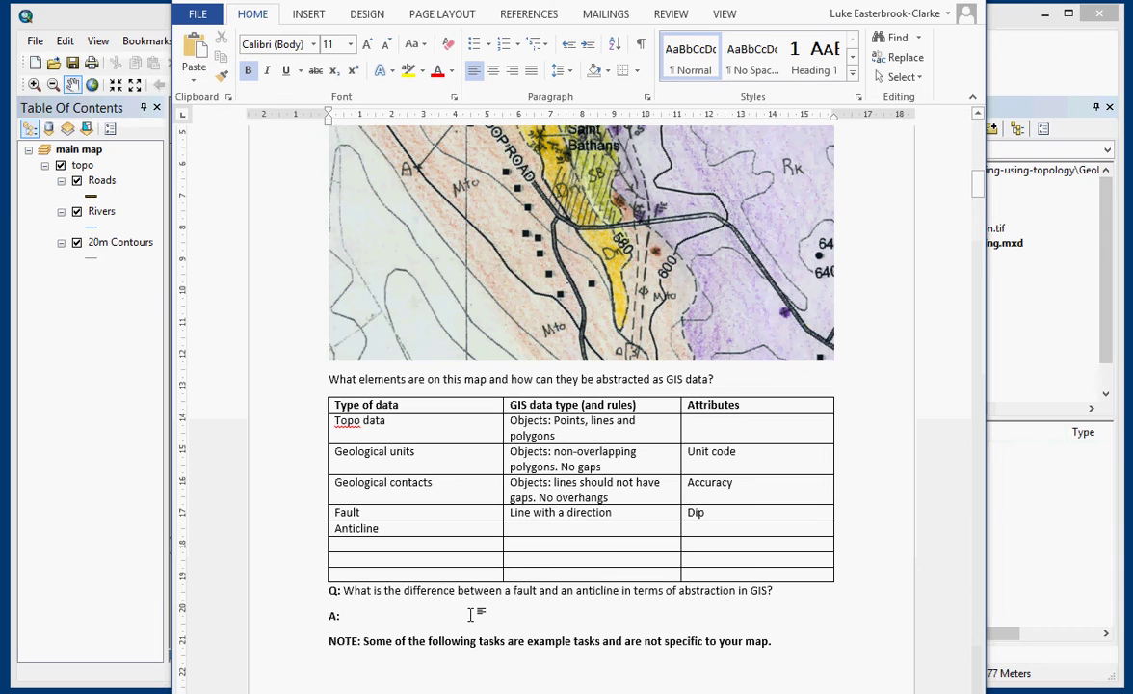
pyautogui.click(514, 528)
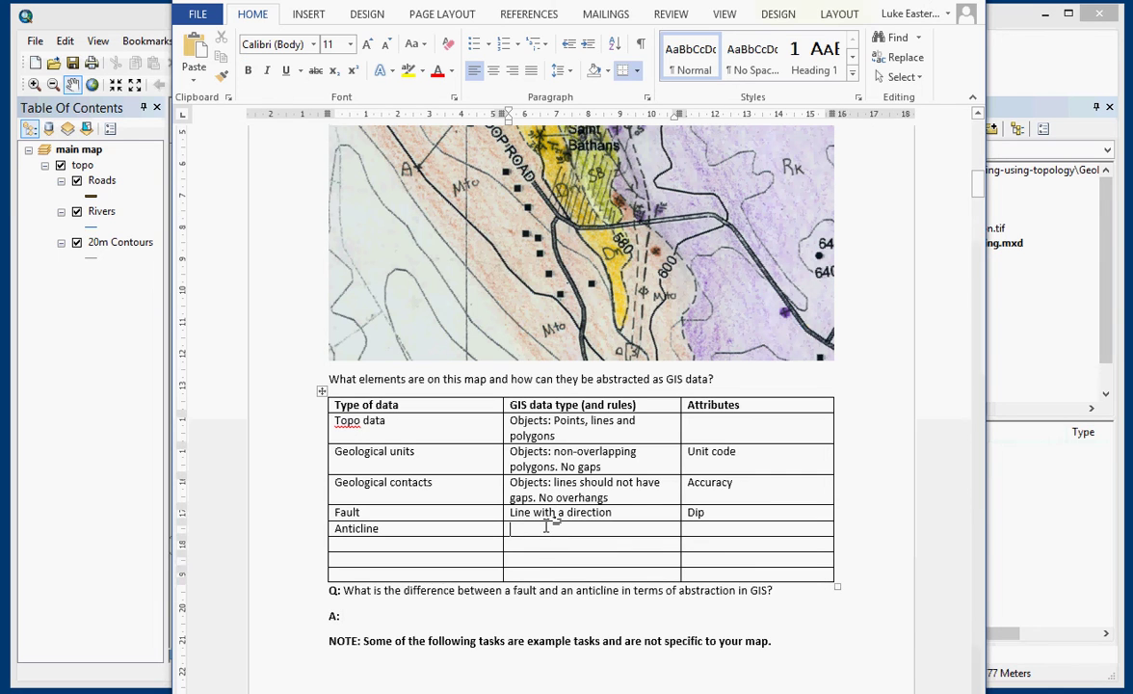
pyautogui.write('Line')
pyautogui.scroll(-1, 649, 546)
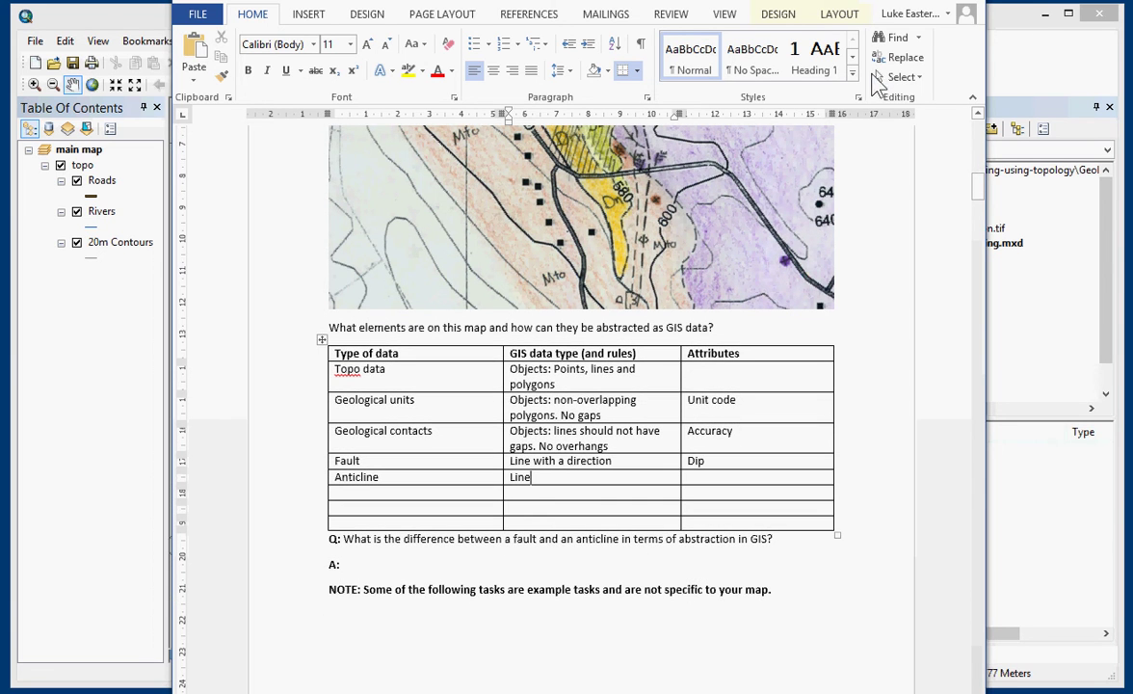
pyautogui.hotkey('alt', 'Tab')
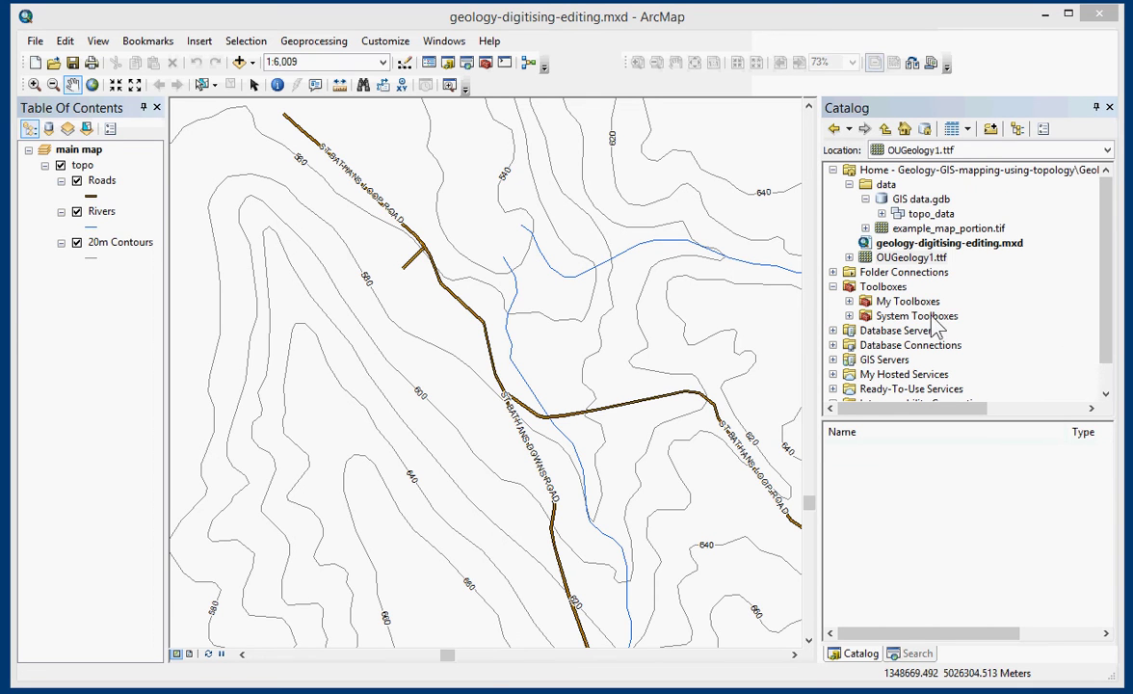
# Add example_map_portion.tif to the map, accepting the missing spatial reference warning.
pyautogui.click(935, 230)
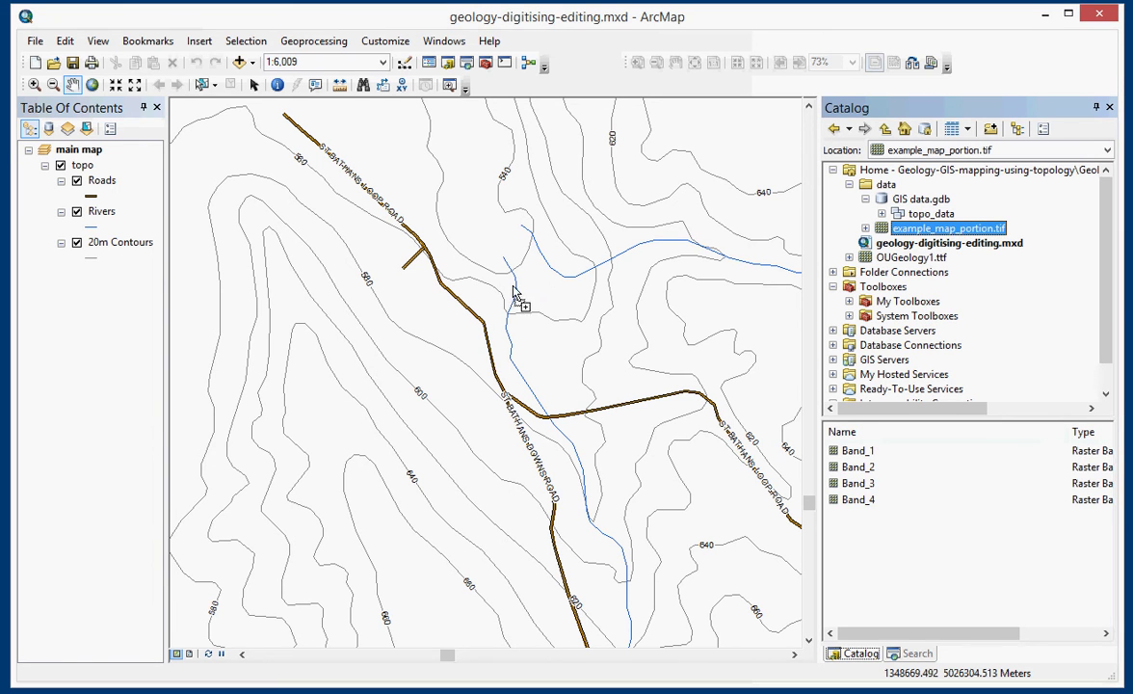
pyautogui.moveTo(512, 284); pyautogui.dragTo(514, 287)
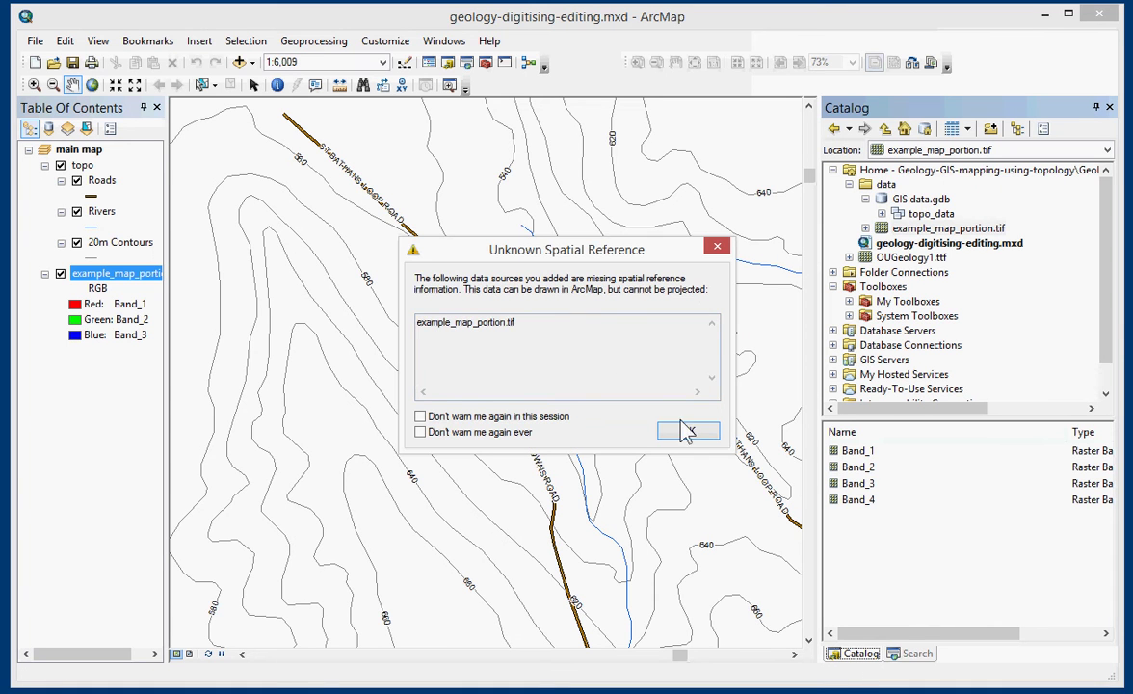
pyautogui.click(688, 432)
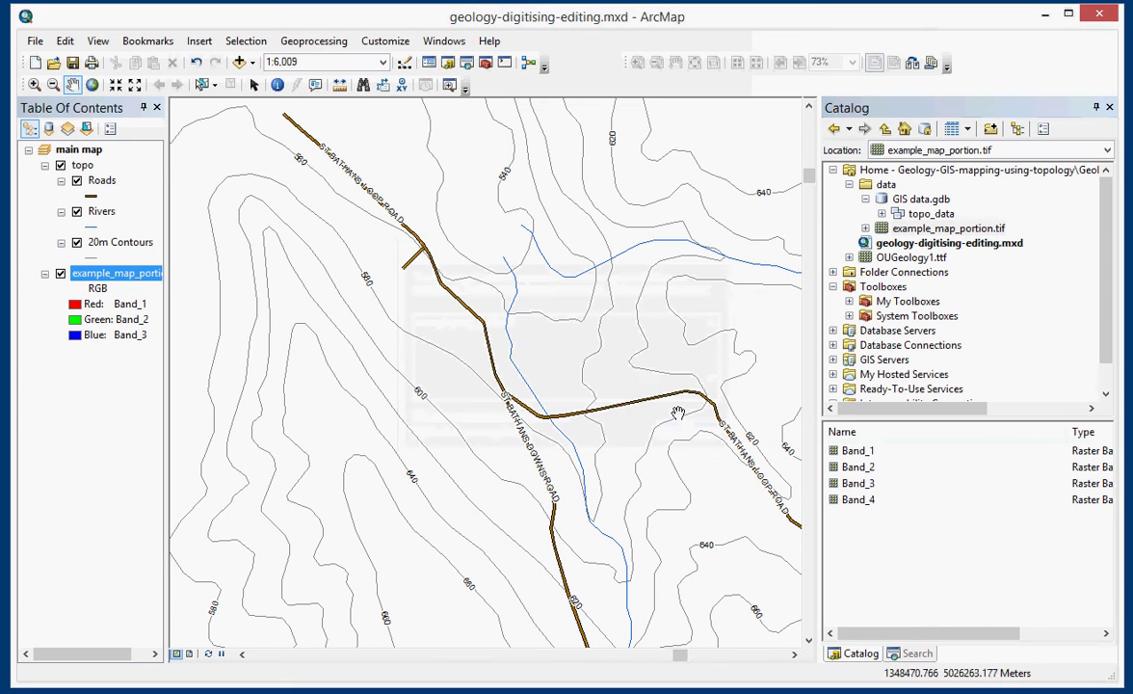
# Show the Georeferencing toolbar and set example_map_portion.tif as the layer to georeference.
pyautogui.click(381, 44)
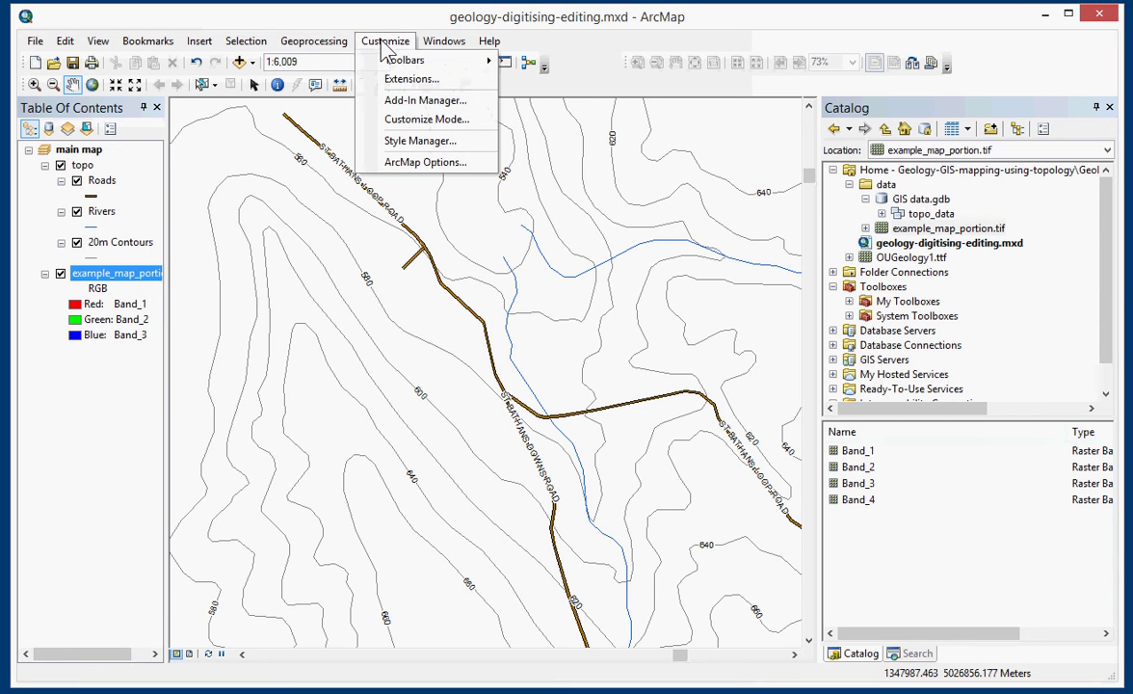
pyautogui.moveTo(407, 64)
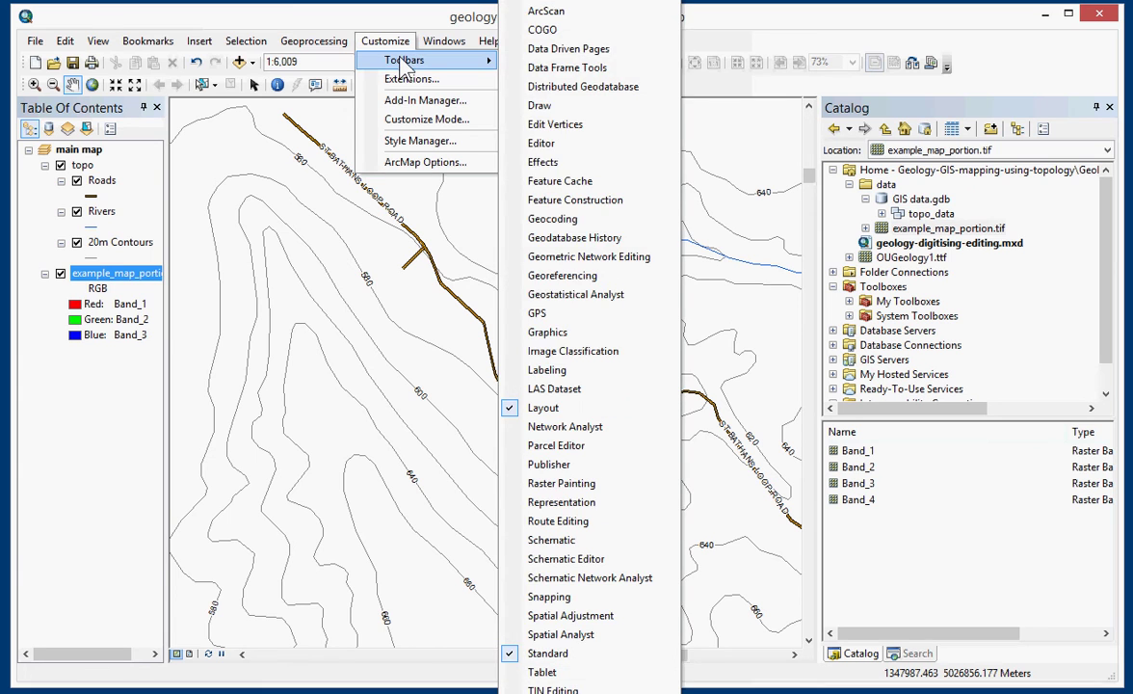
pyautogui.click(578, 275)
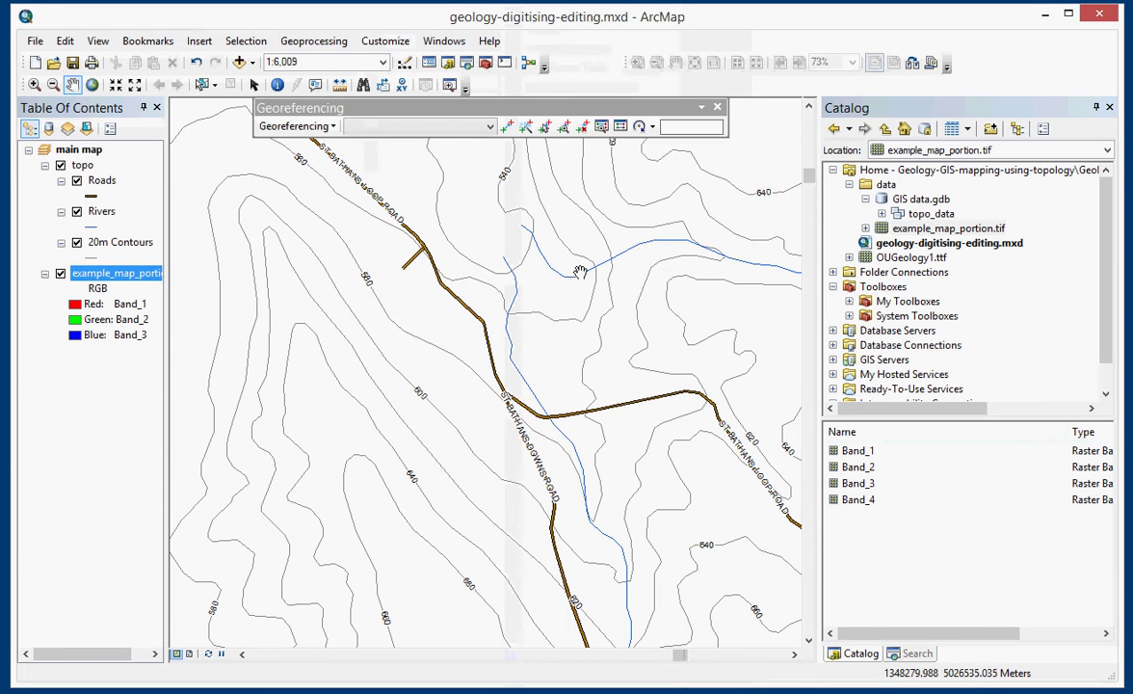
pyautogui.click(491, 128)
pyautogui.click(493, 141)
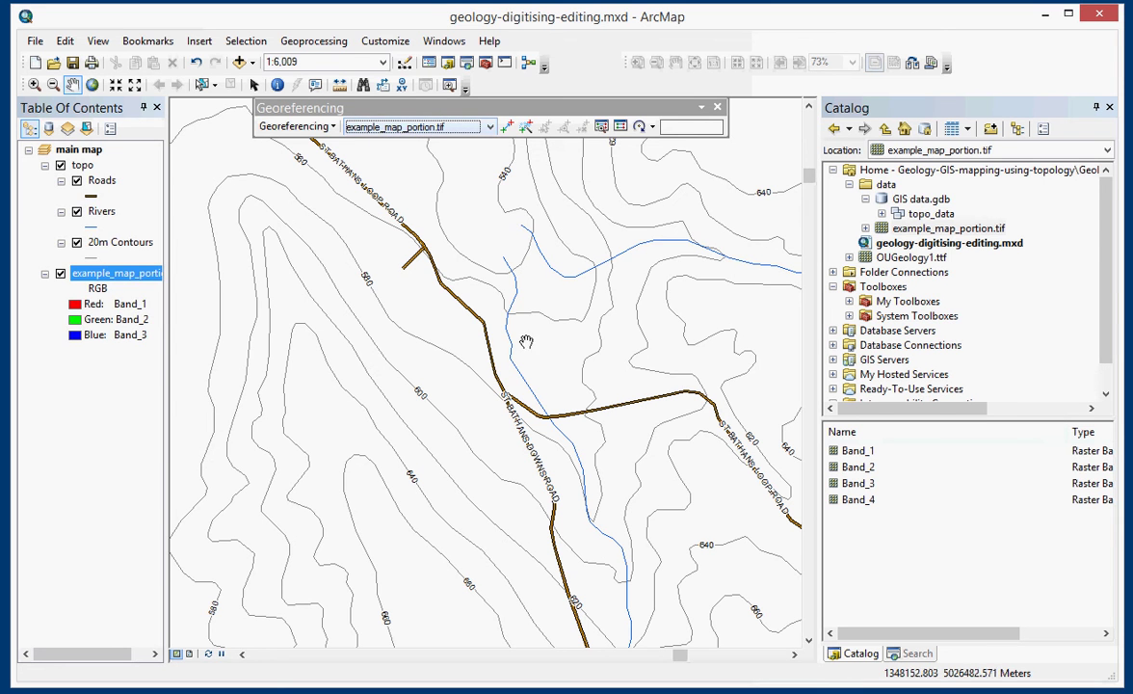
pyautogui.moveTo(551, 392); pyautogui.dragTo(516, 392)
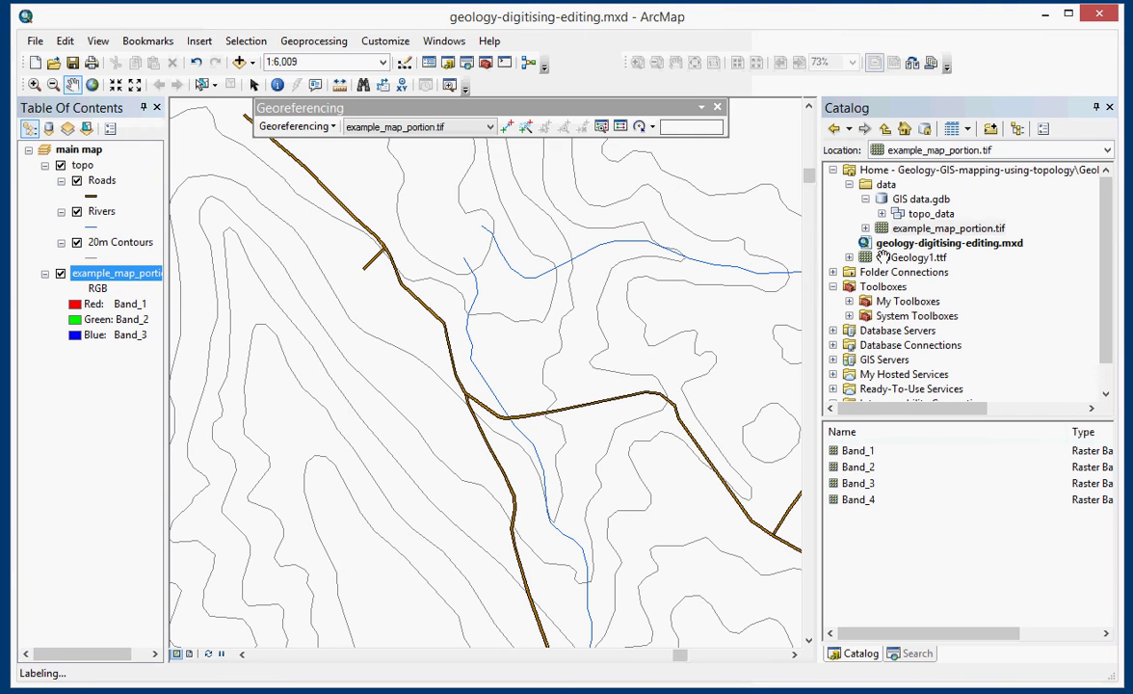
pyautogui.moveTo(610, 372); pyautogui.dragTo(568, 359)
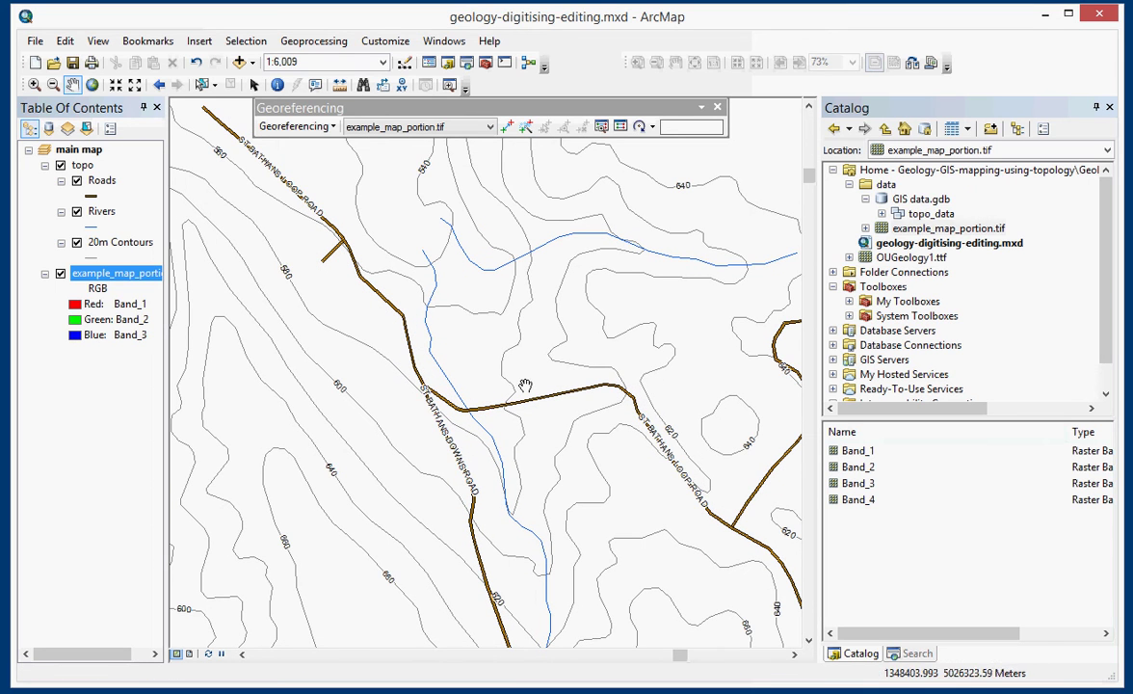
# Fit the scanned geology map to the display so it overlays Roads, Rivers and 20m Contours.
pyautogui.click(332, 129)
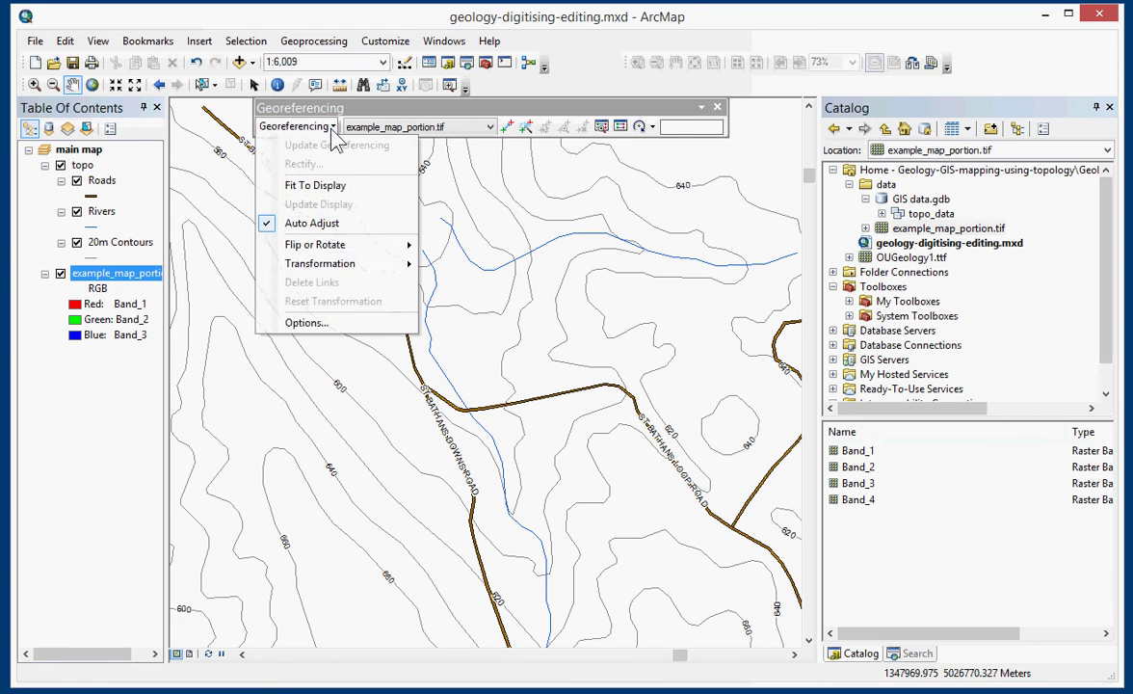
pyautogui.click(332, 189)
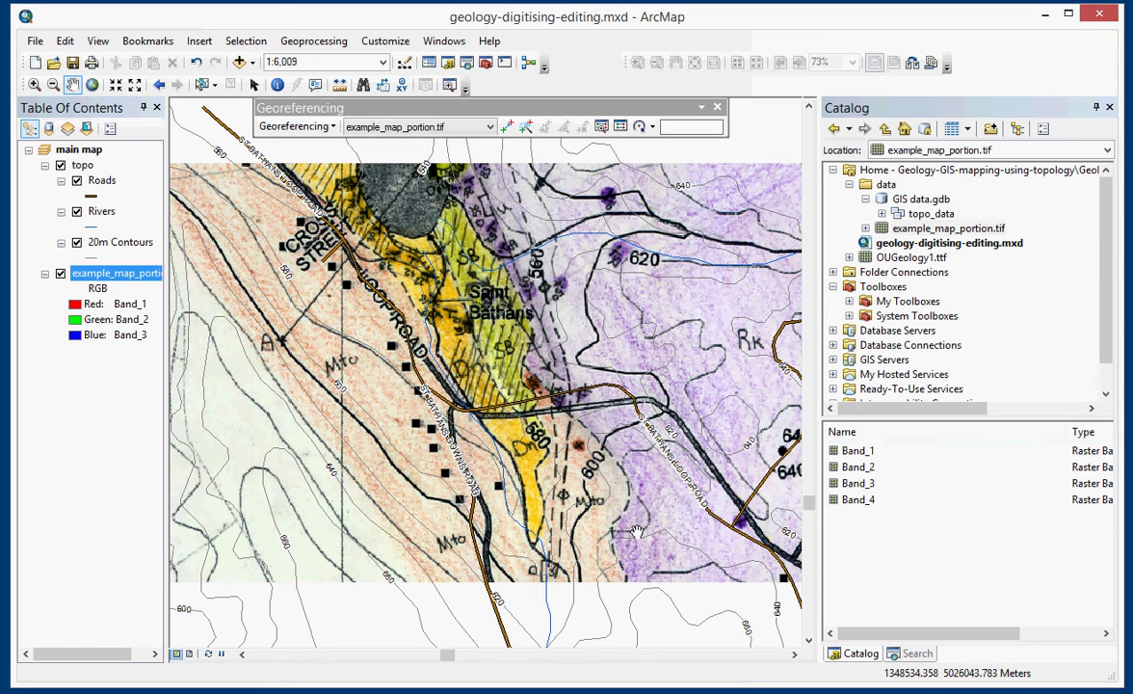
pyautogui.moveTo(583, 488); pyautogui.dragTo(502, 484)
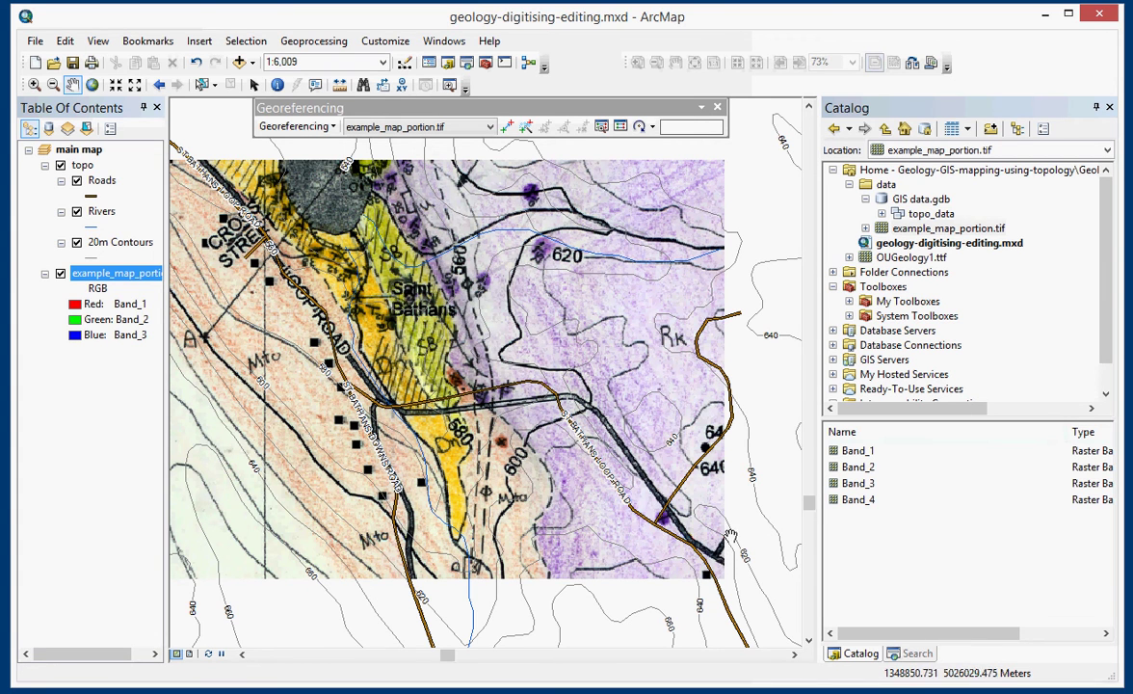
# Add a control point linking a road on the scan to the matching Roads endpoint.
pyautogui.click(507, 126)
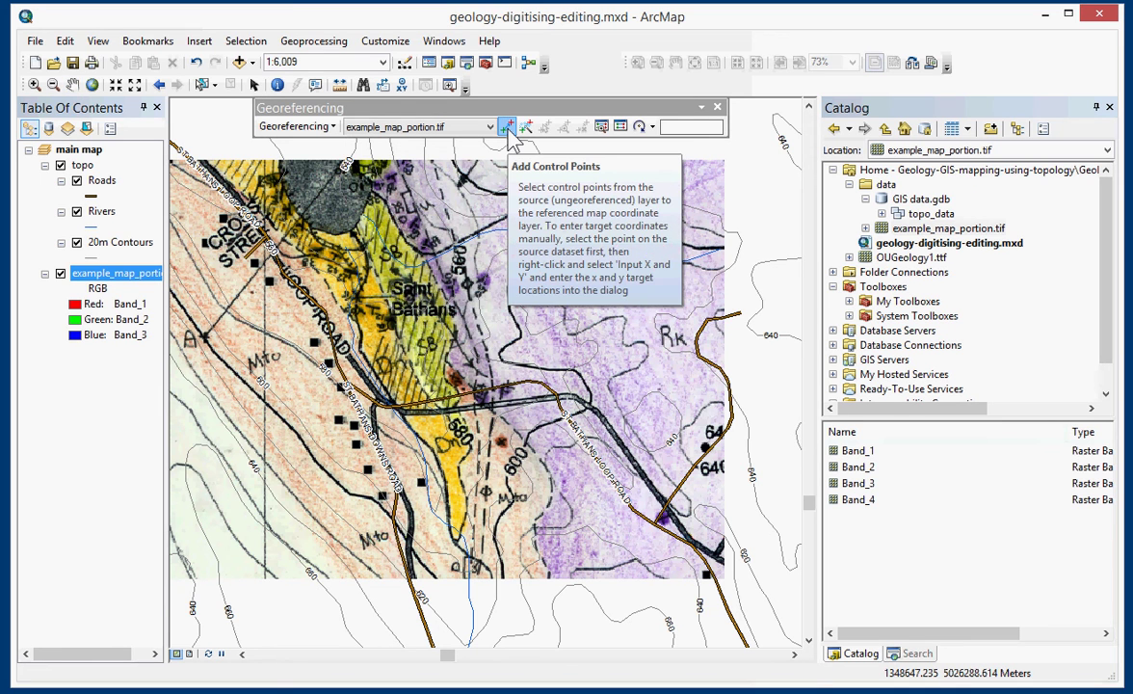
pyautogui.click(507, 128)
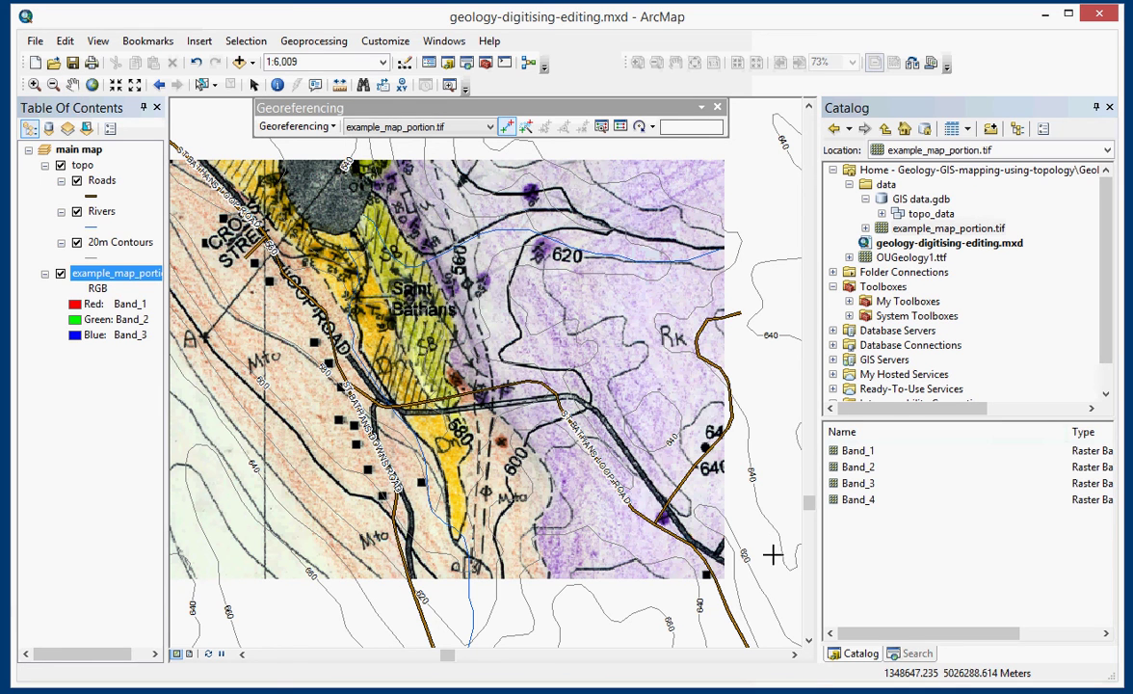
pyautogui.click(653, 523)
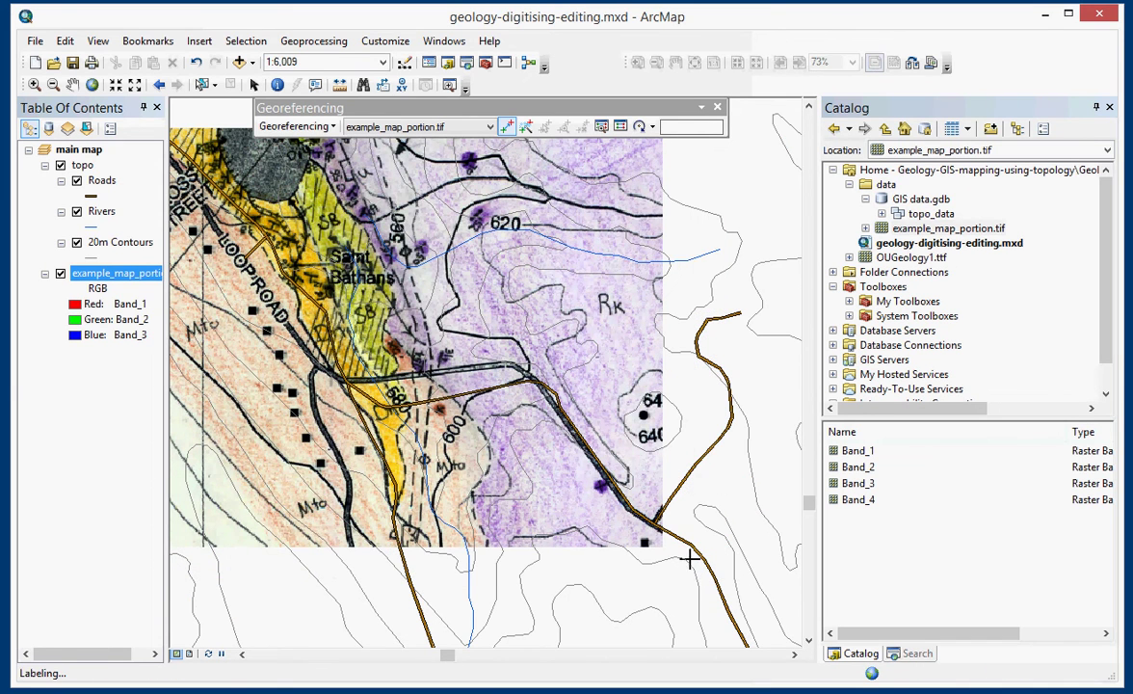
pyautogui.scroll(-2, 684, 554)
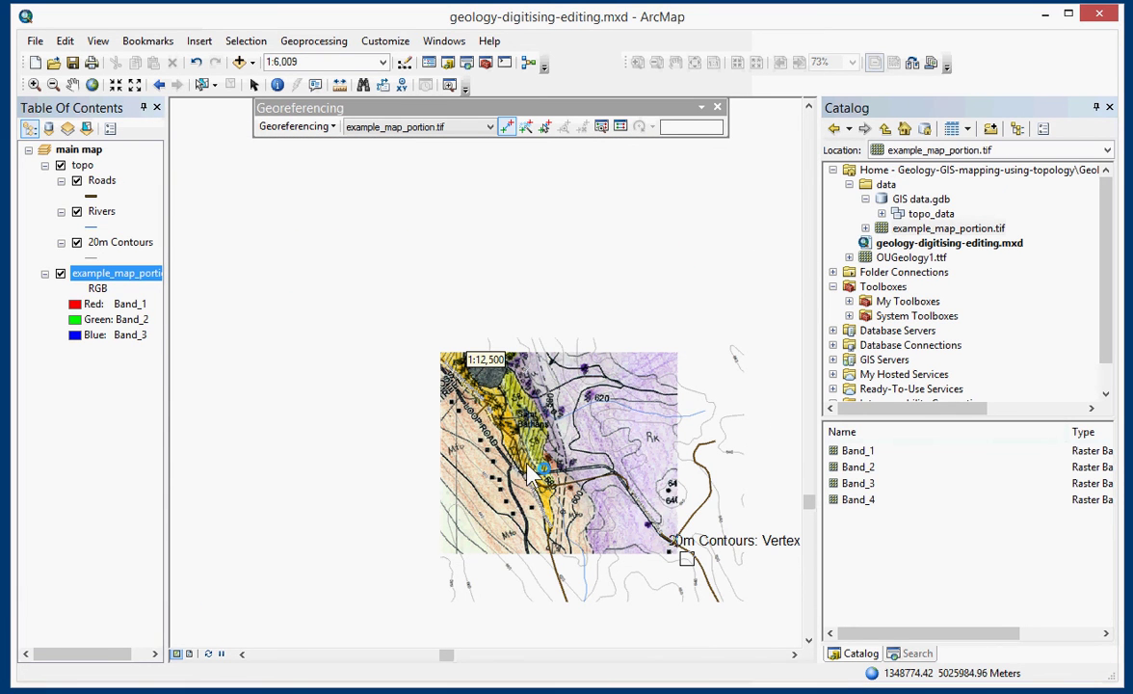
pyautogui.scroll(2, 528, 473)
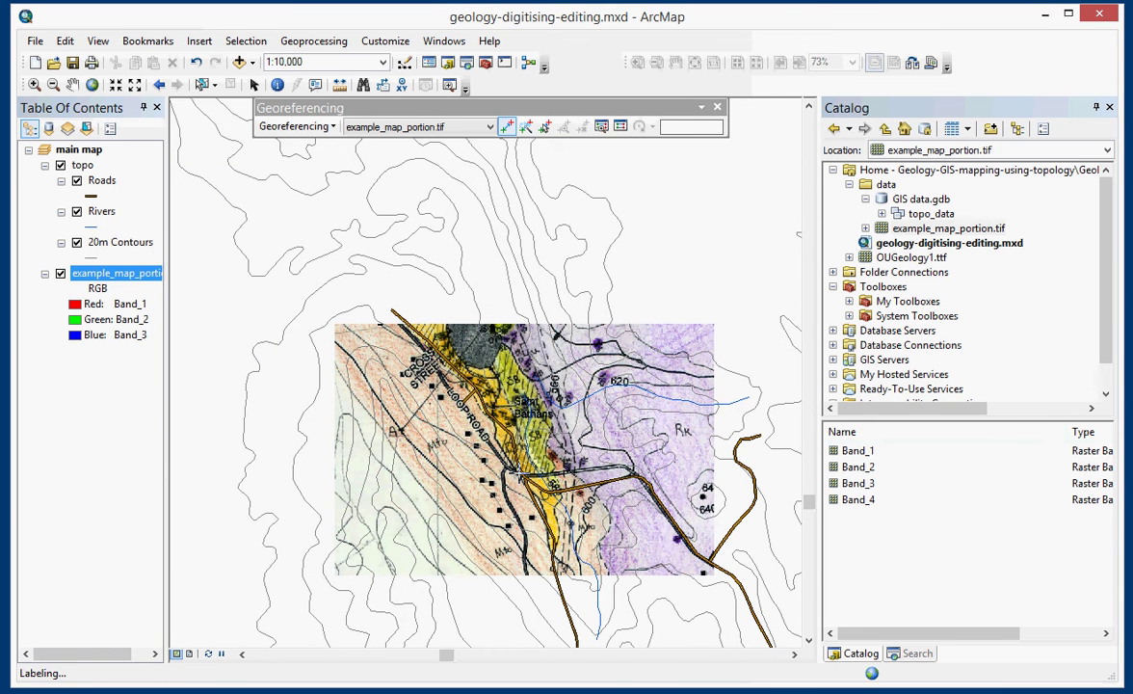
pyautogui.scroll(1, 512, 486)
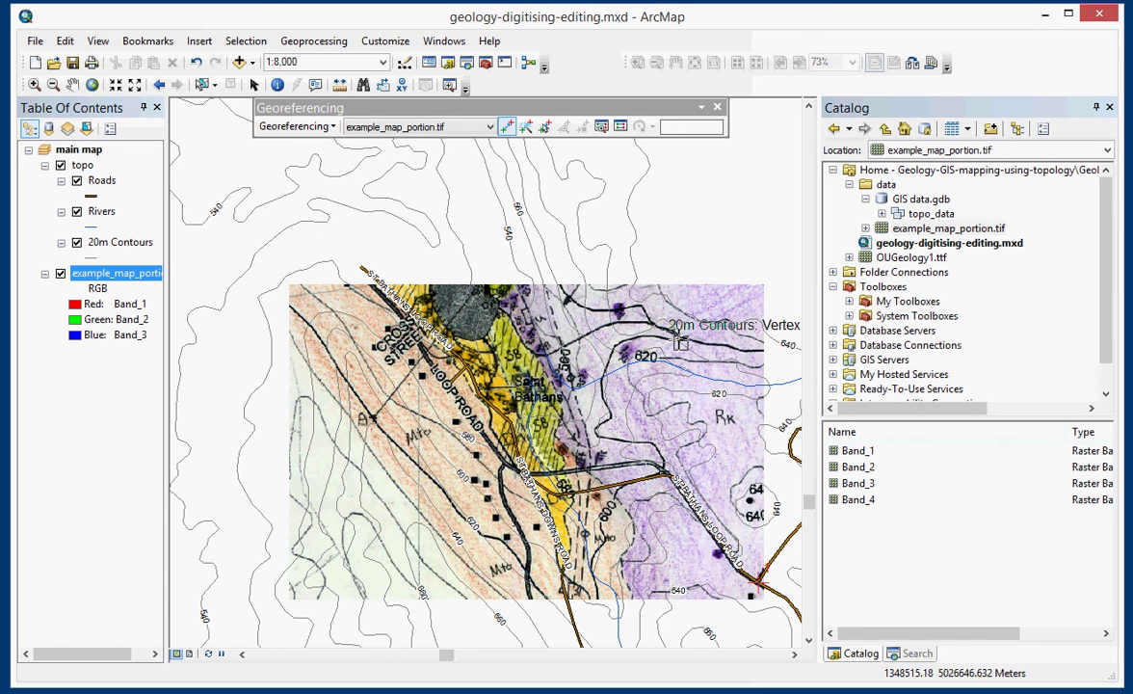
# Show the Snapping toolbar and uncheck Use Snapping.
pyautogui.click(385, 40)
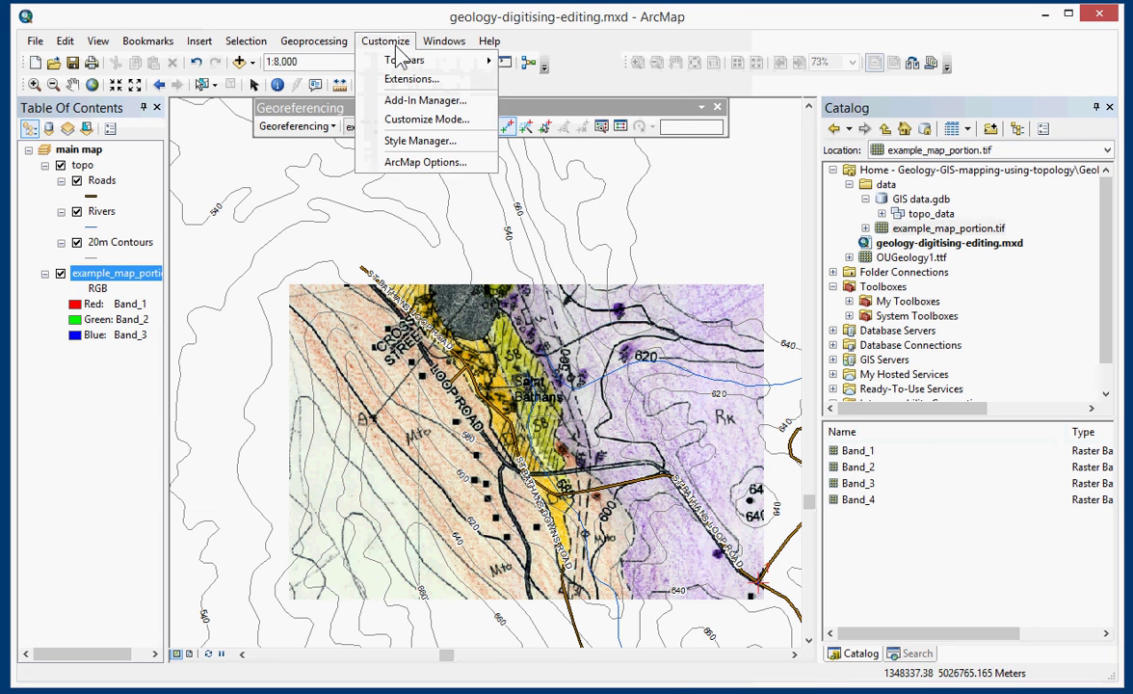
pyautogui.moveTo(417, 61)
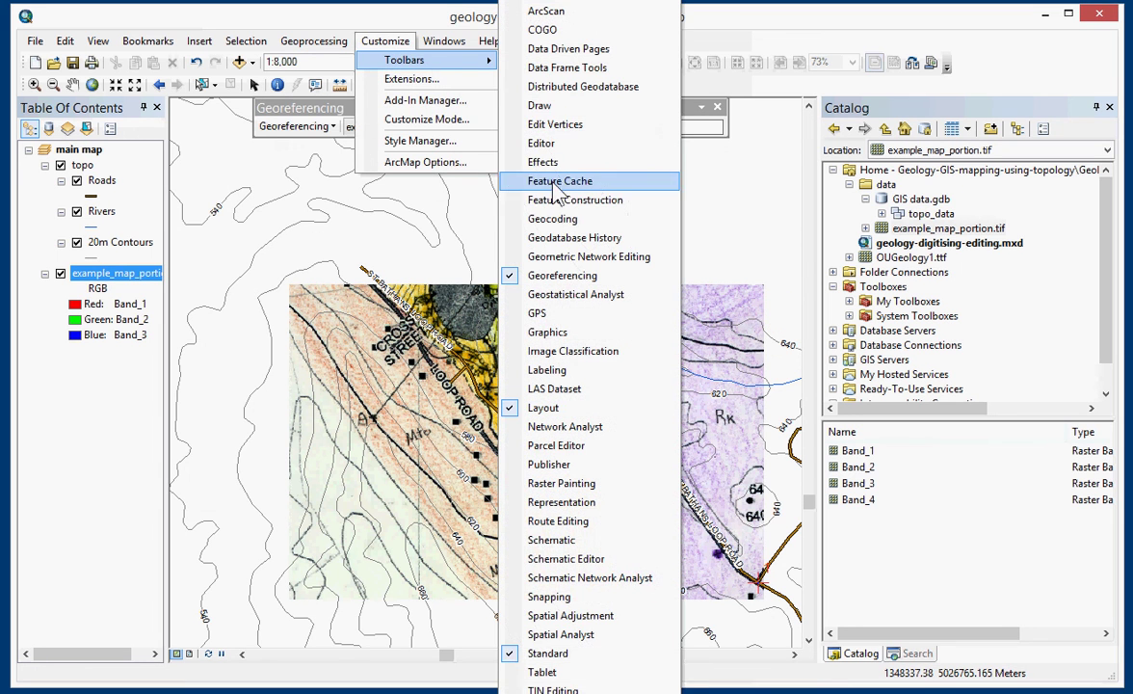
pyautogui.click(548, 596)
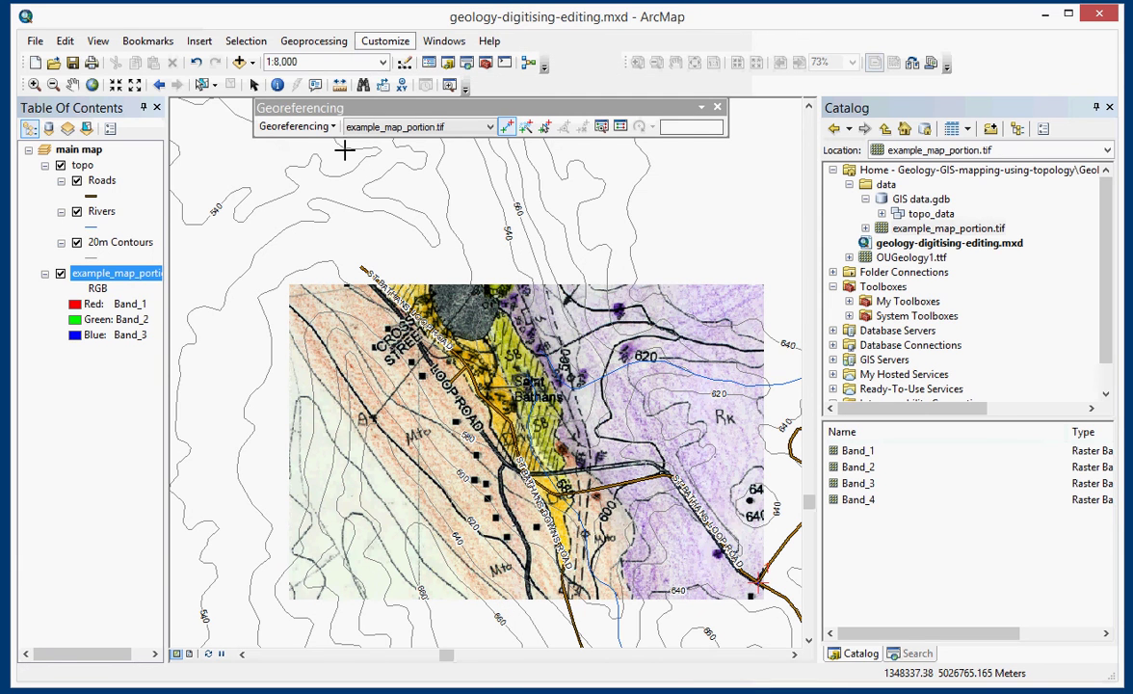
pyautogui.click(216, 227)
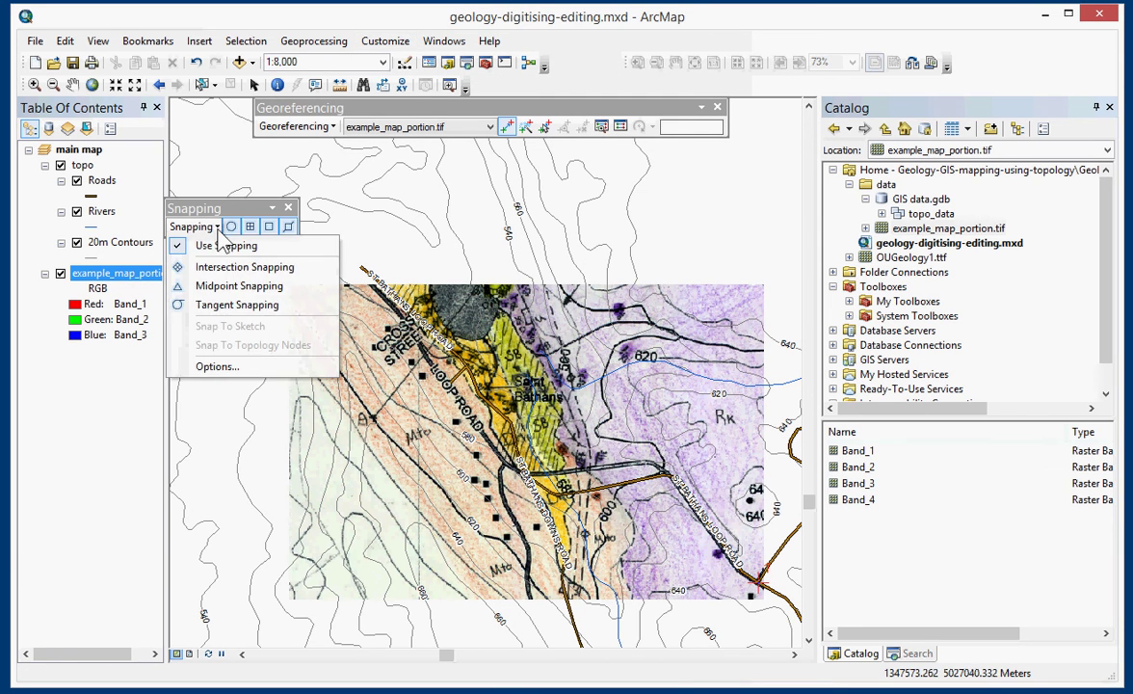
pyautogui.click(207, 246)
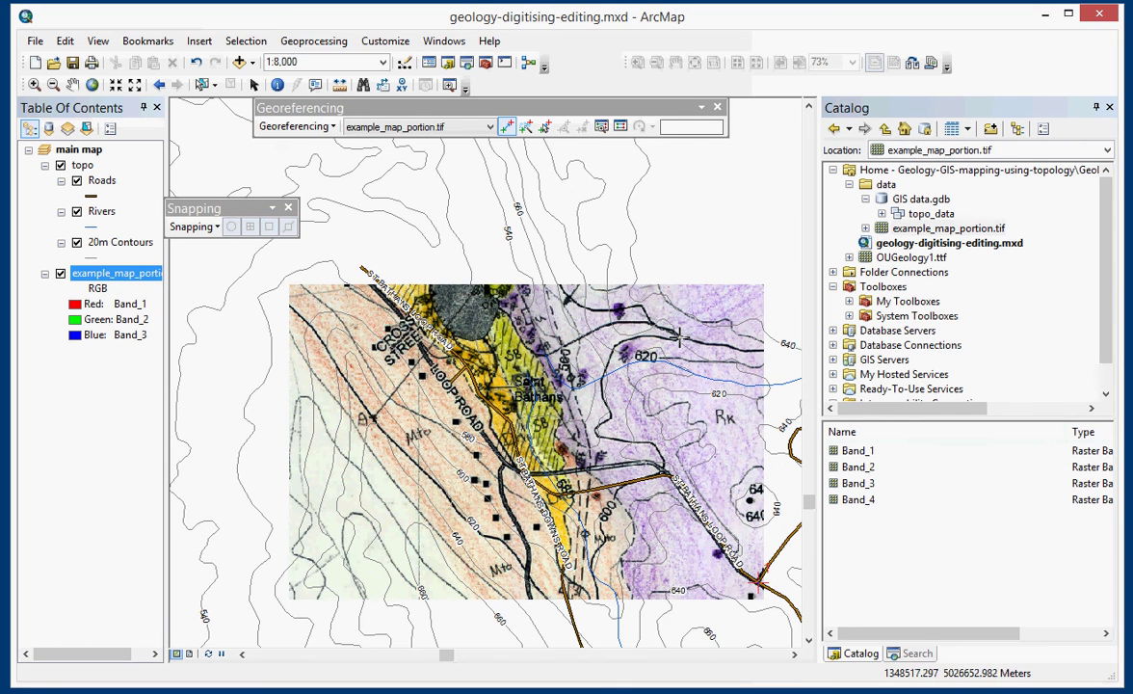
# Link a scan point to its topo location, then place control point 3 on a contour bend.
pyautogui.click(679, 336)
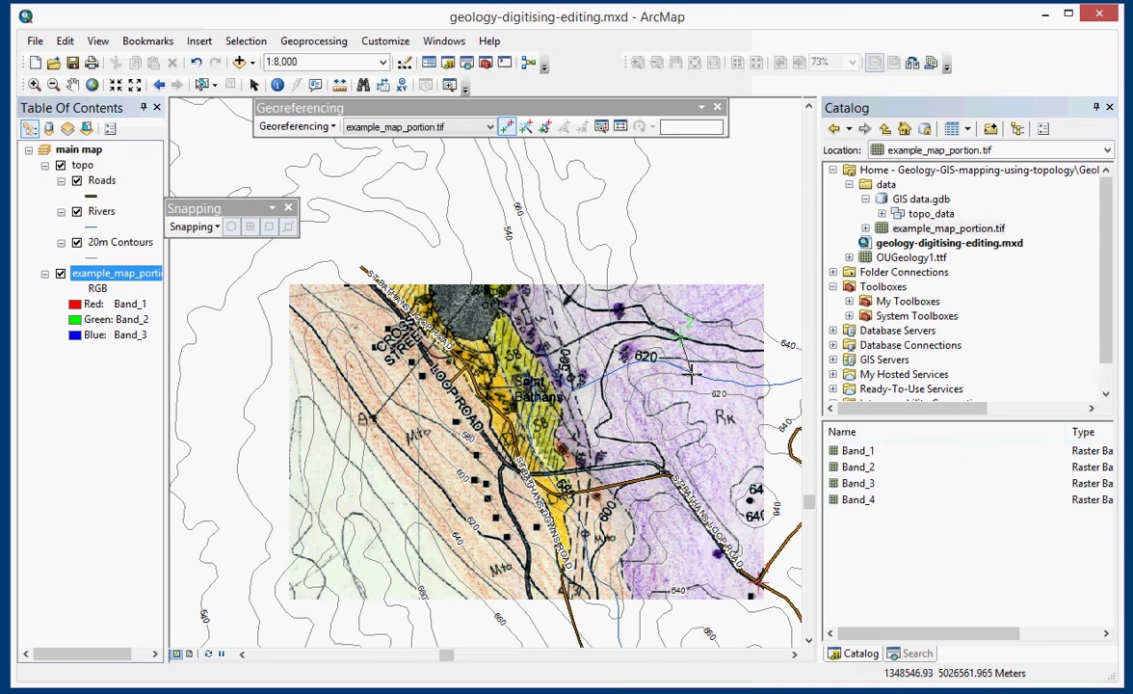
pyautogui.click(691, 375)
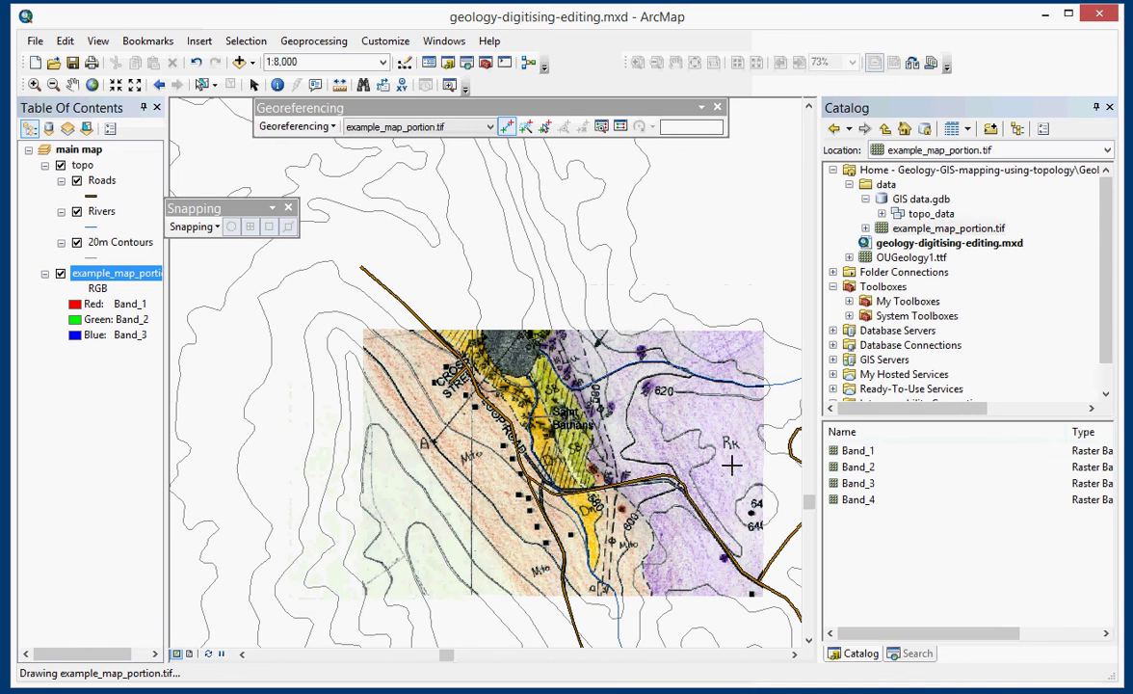
pyautogui.scroll(2, 721, 496)
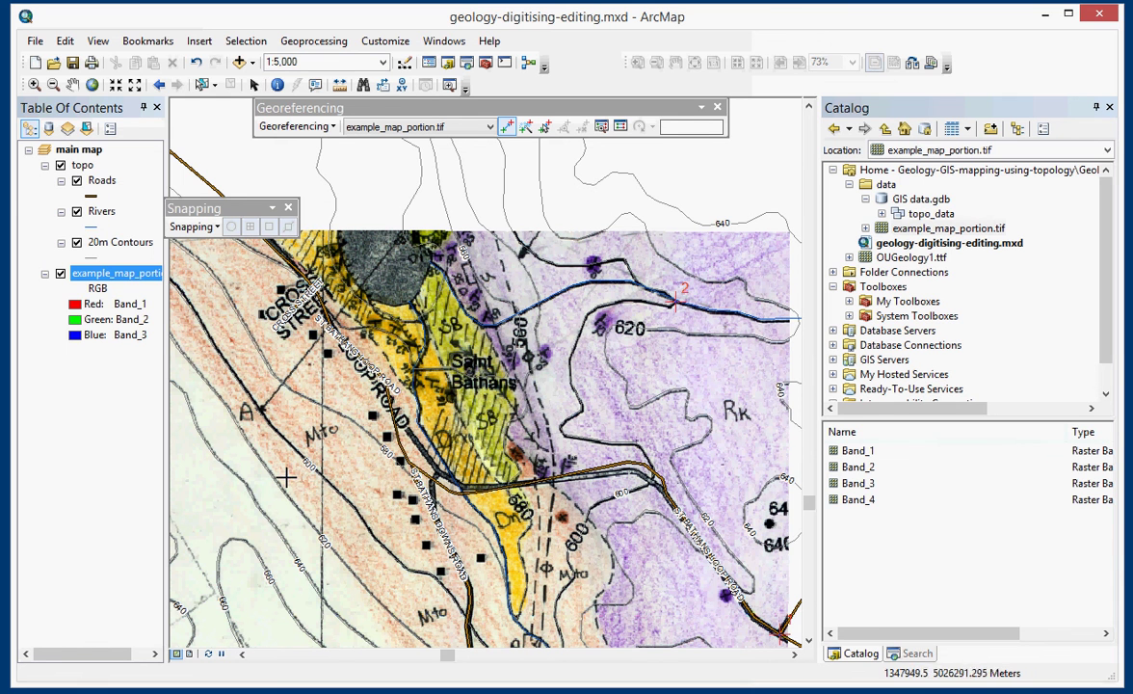
pyautogui.moveTo(289, 569); pyautogui.dragTo(445, 422)
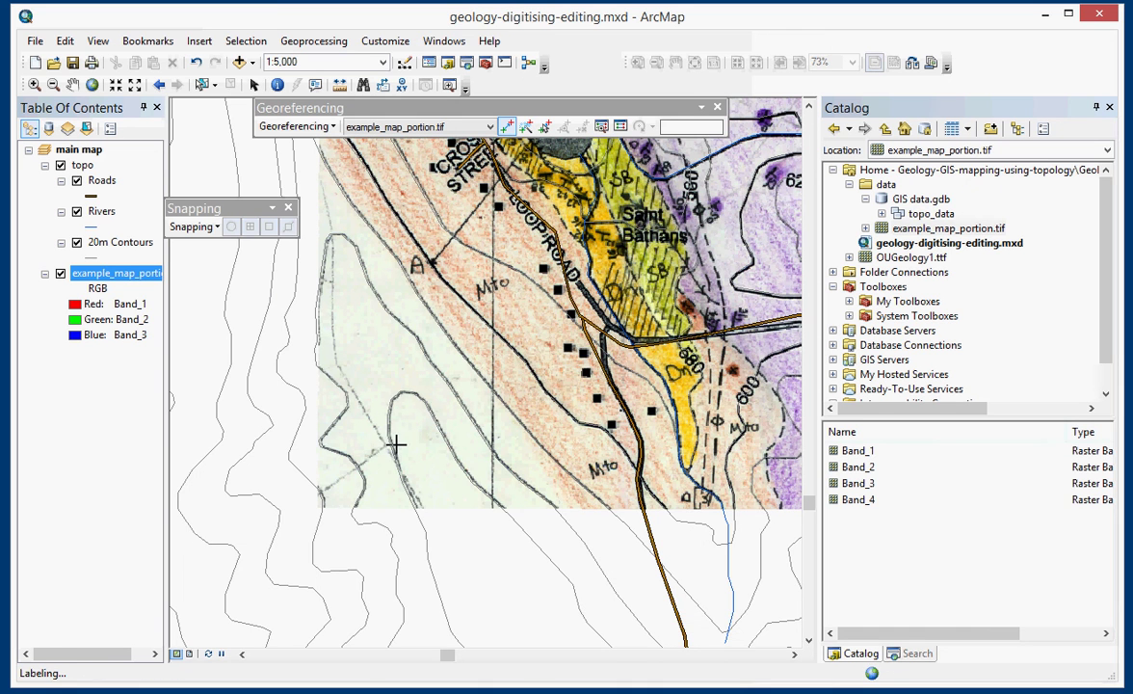
pyautogui.scroll(3, 393, 442)
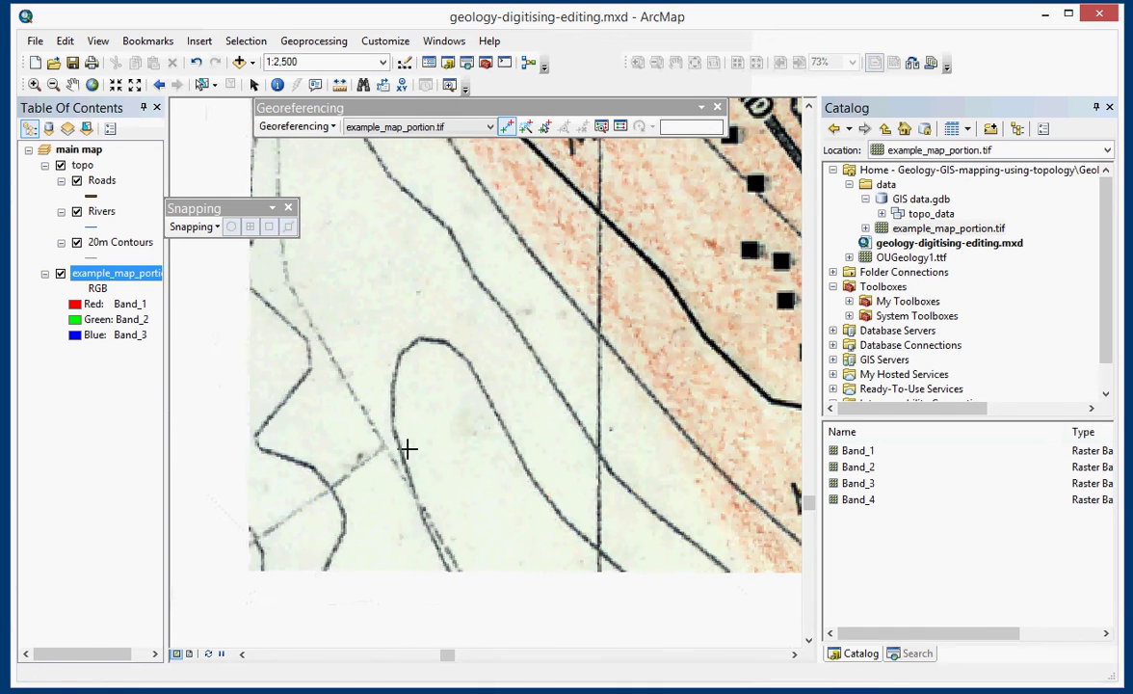
pyautogui.click(417, 338)
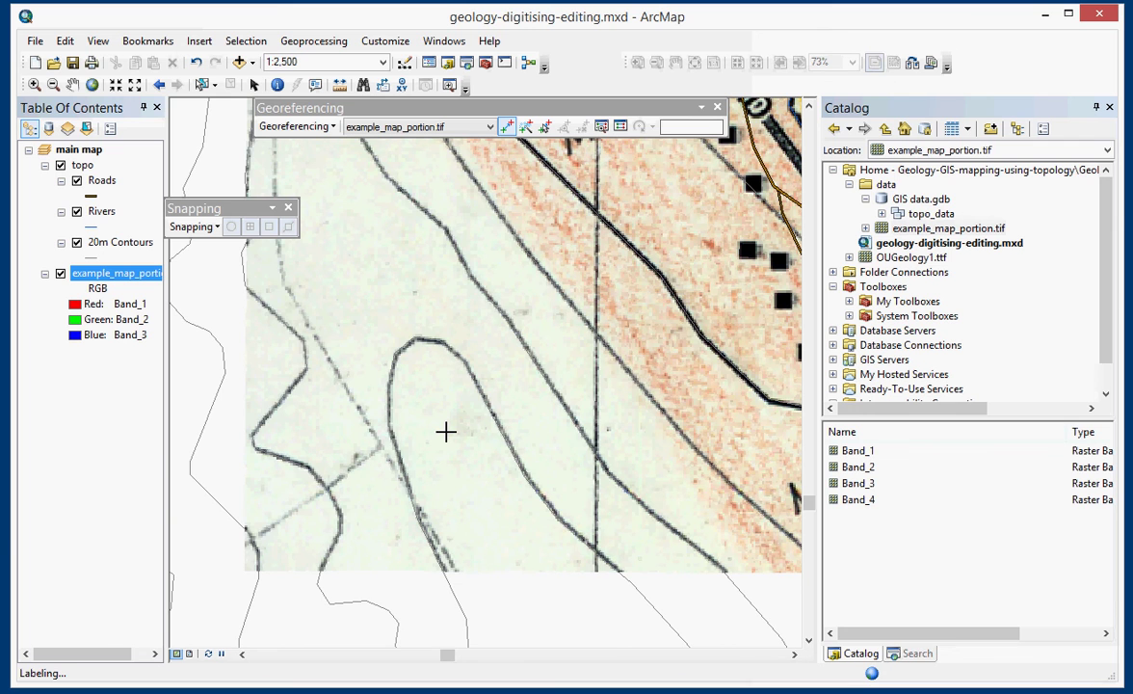
pyautogui.scroll(-2, 445, 431)
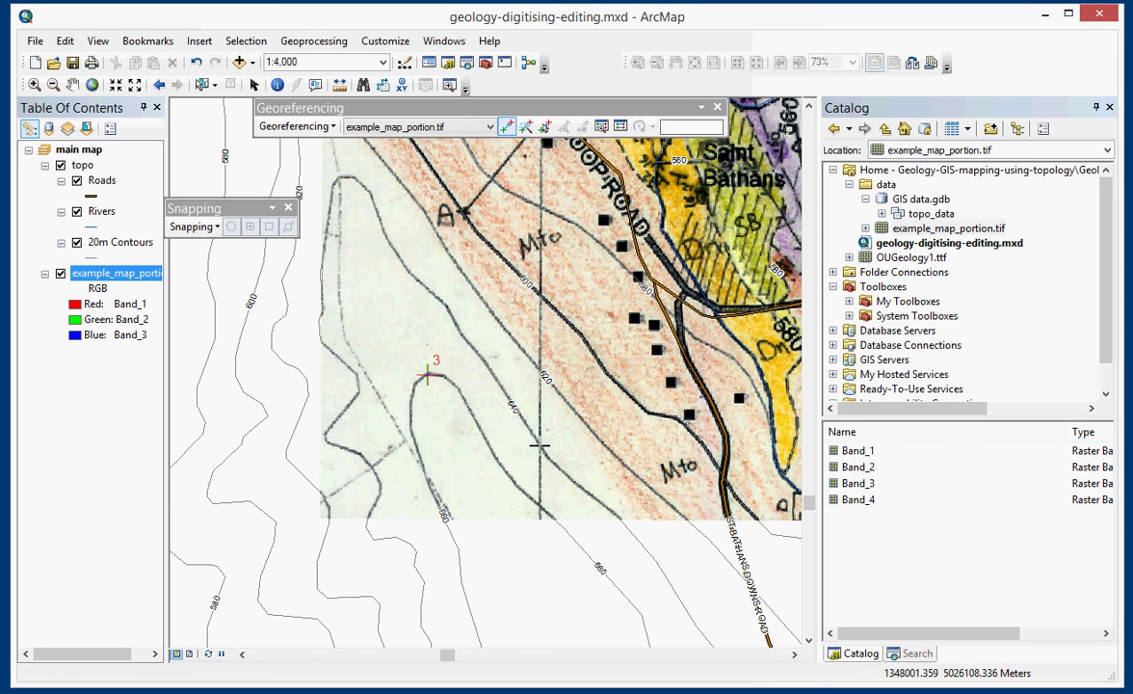
# Cancel the unwanted fourth control point.
pyautogui.click(540, 445)
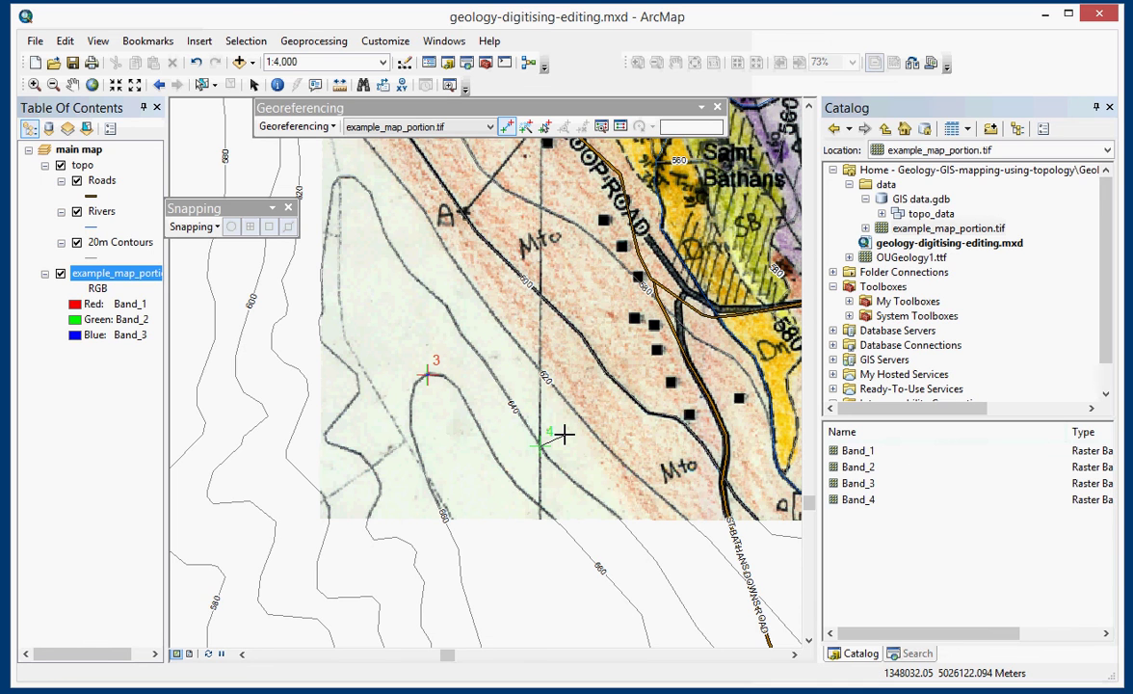
pyautogui.rightClick(563, 436)
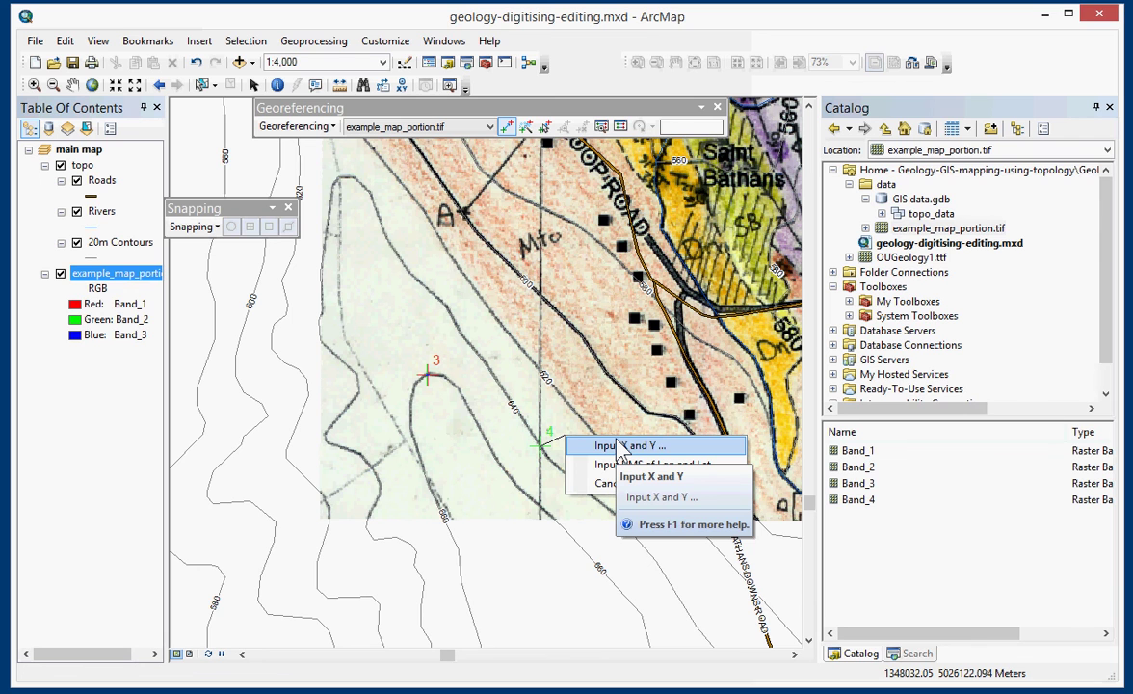
pyautogui.click(626, 482)
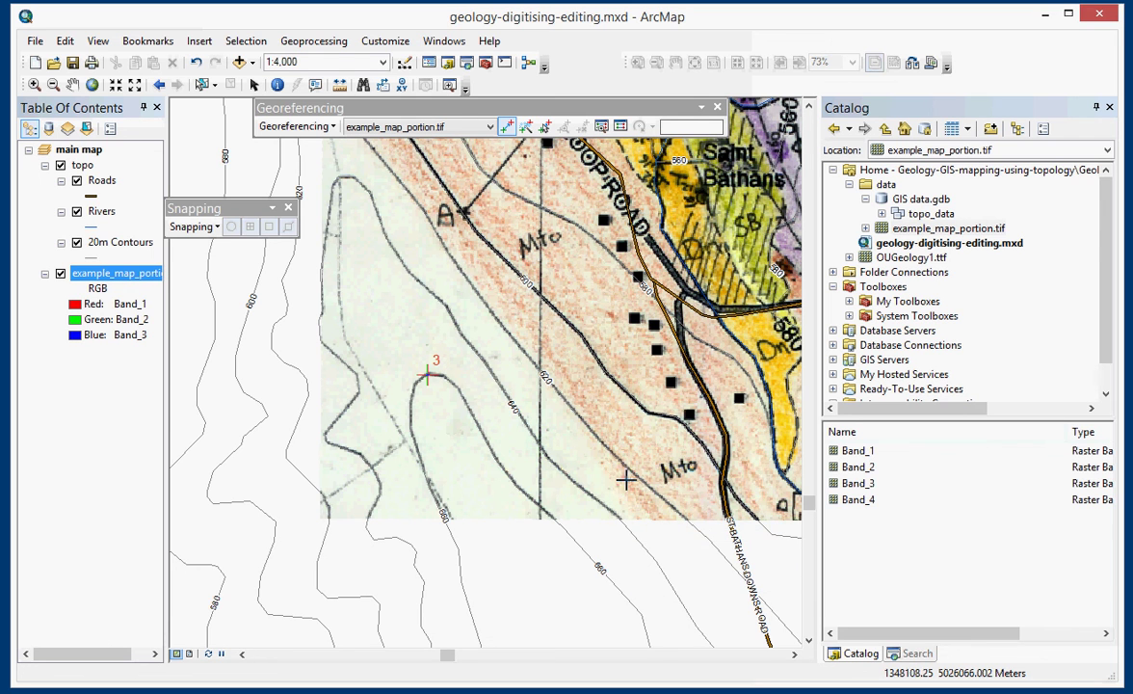
# Review link 1 and the residuals in the control-point link table, then close it.
pyautogui.click(621, 127)
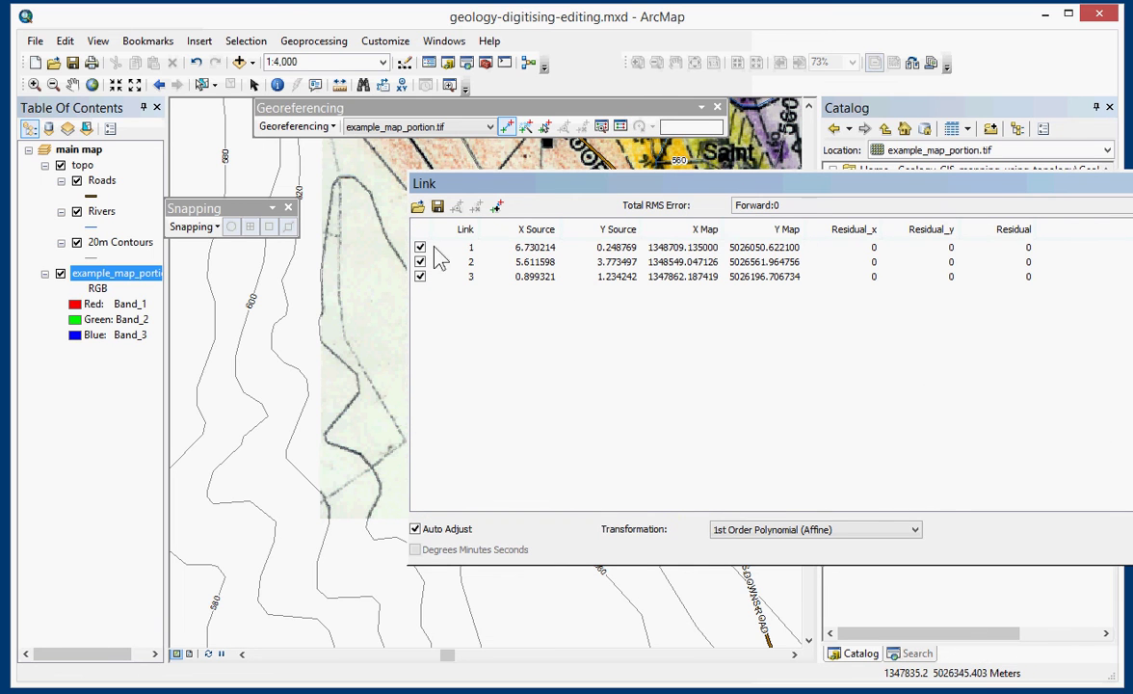
pyautogui.click(710, 248)
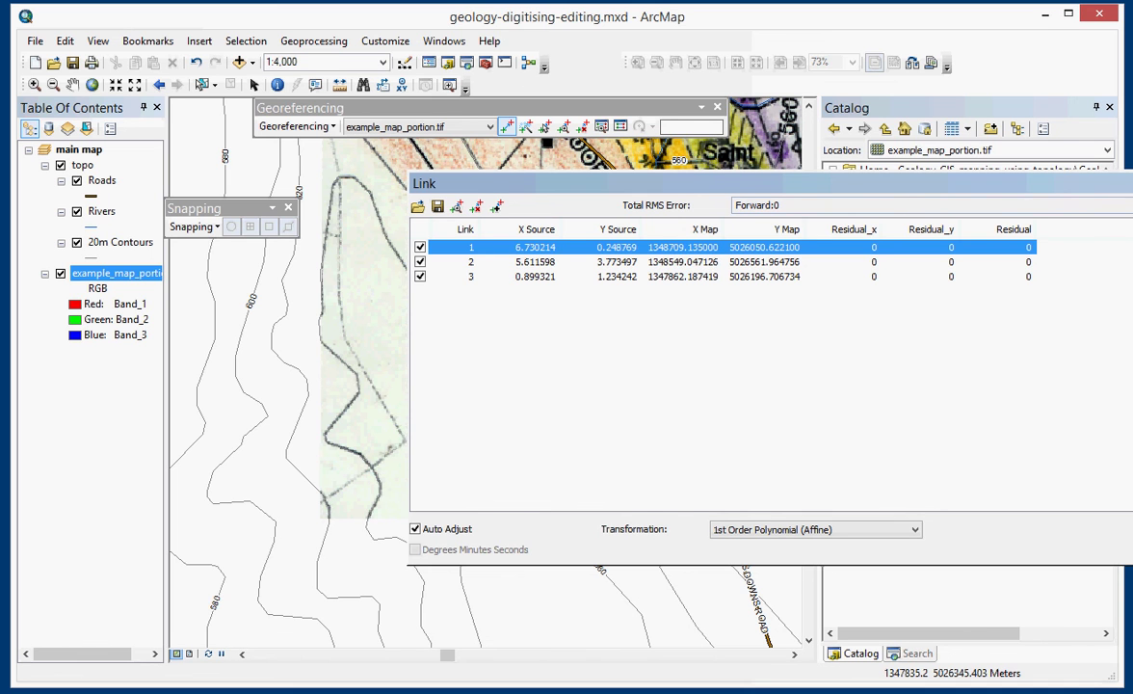
pyautogui.click(1131, 183)
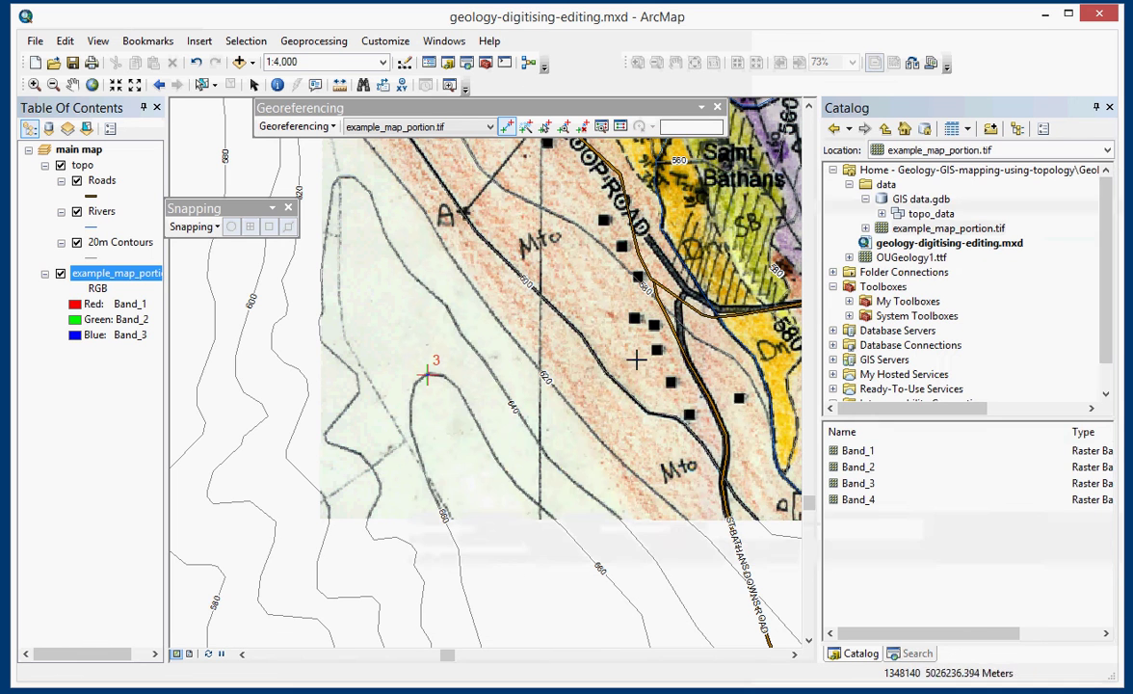
# Run Update Georeferencing to save the alignment permanently to the scanned St Bathans geology map.
pyautogui.click(335, 132)
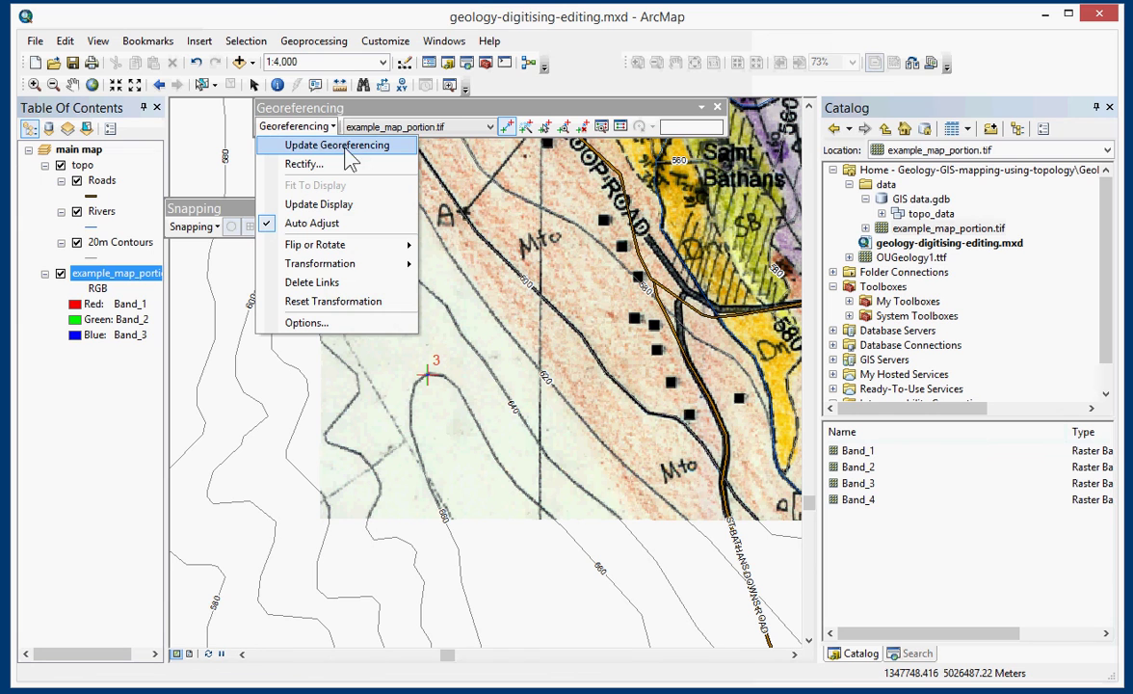
pyautogui.click(344, 147)
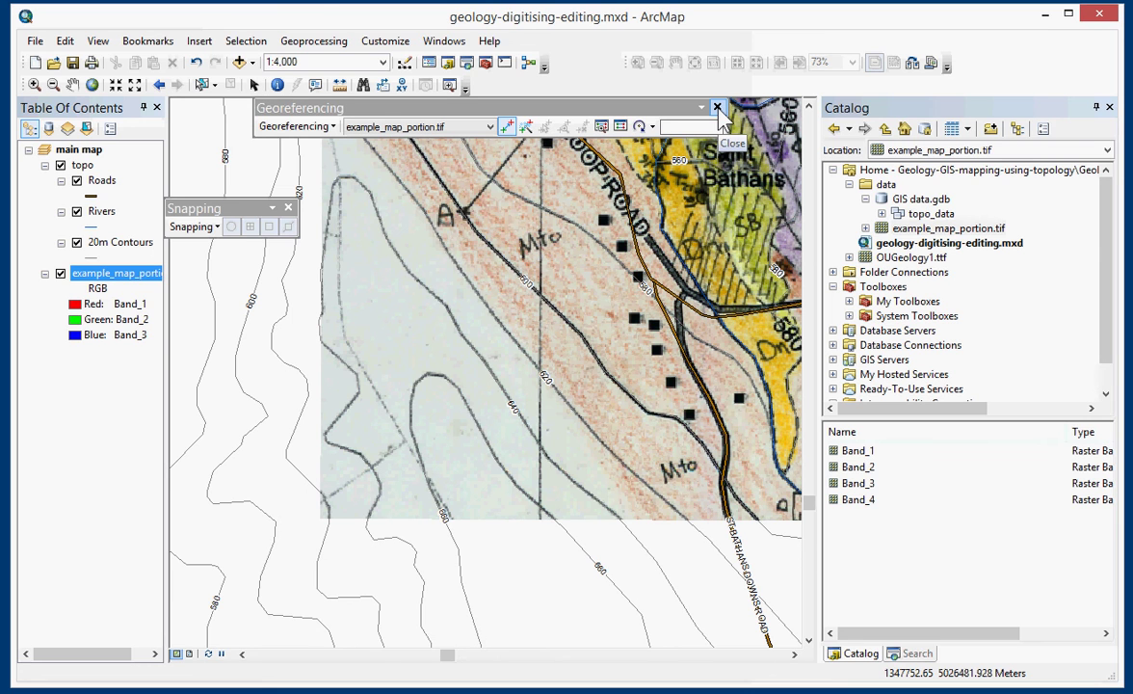
# Close the Georeferencing toolbar and switch off the topo group layer.
pyautogui.click(717, 107)
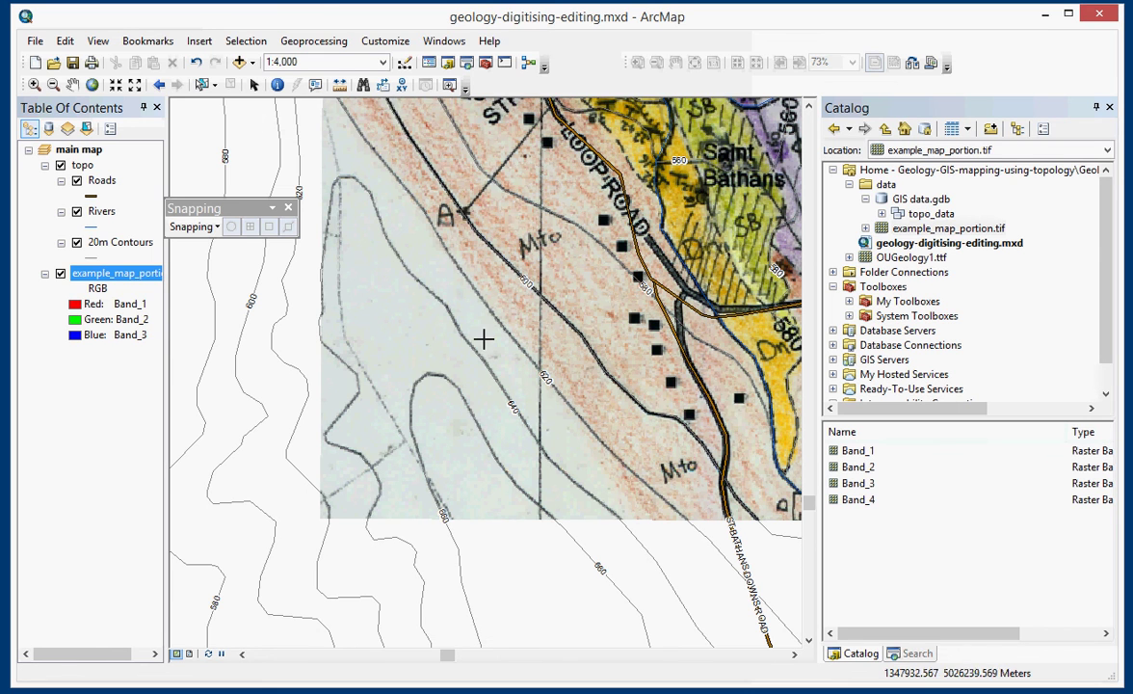
pyautogui.click(60, 166)
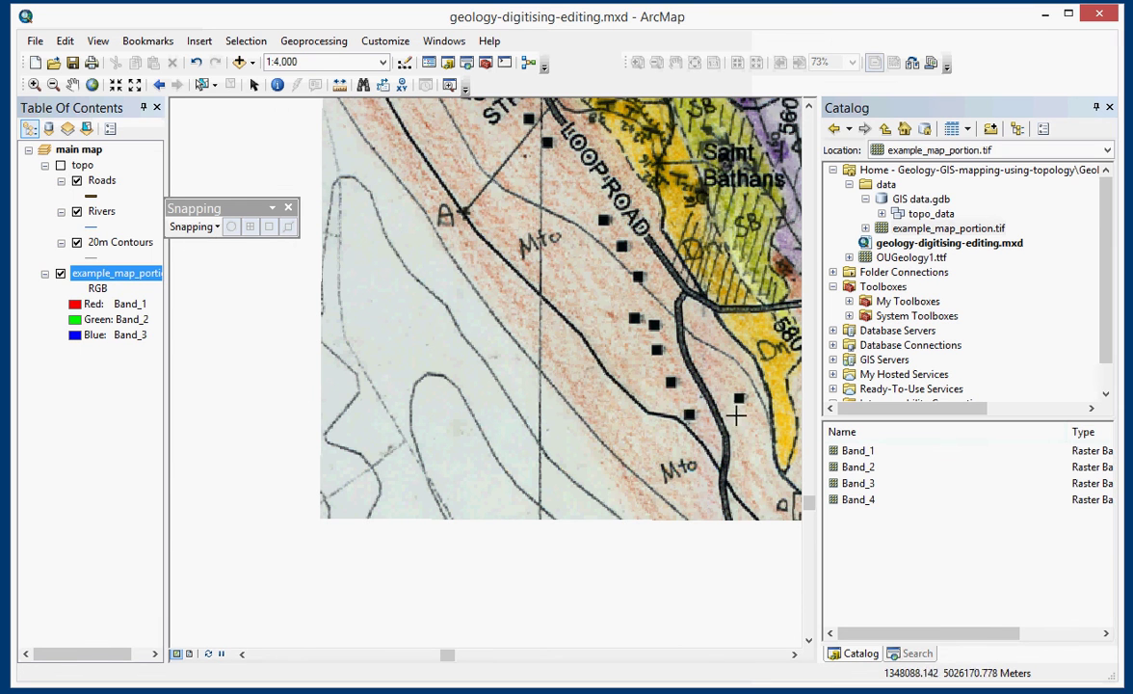